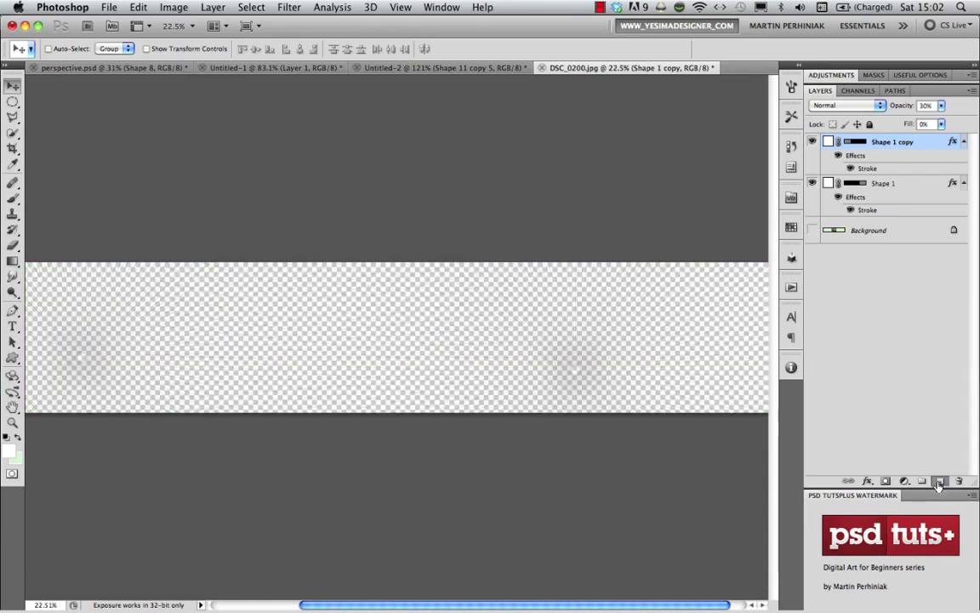
Step: Add a new Layer 1 beneath Shape 1 and reset the foreground colour to black
super+click(939, 479)
drag(861, 188, 827, 229)
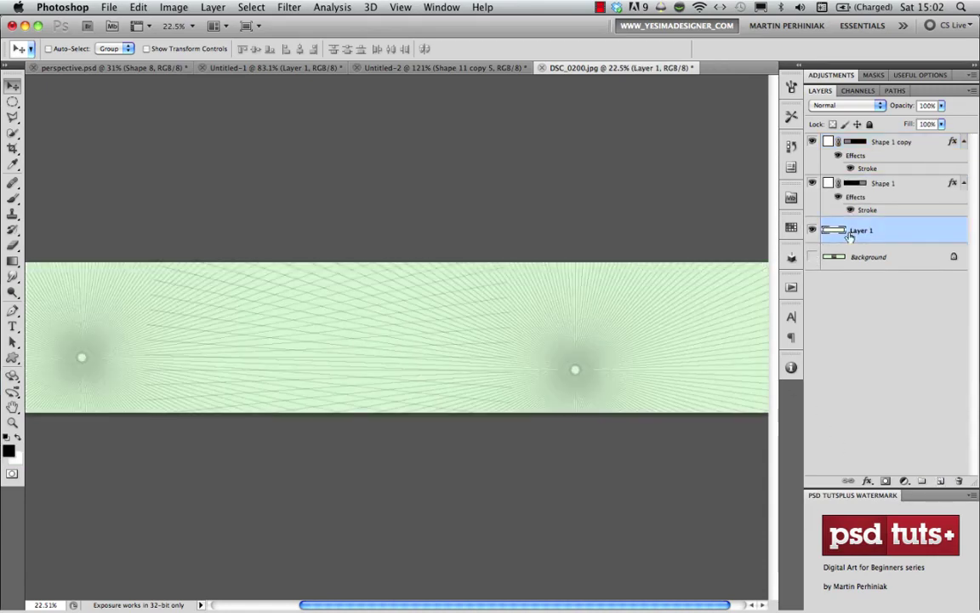
key(d)
Step: Zoom in to about 42% and hide Layer 1 to reveal the bridge photo
drag(315, 374, 357, 365)
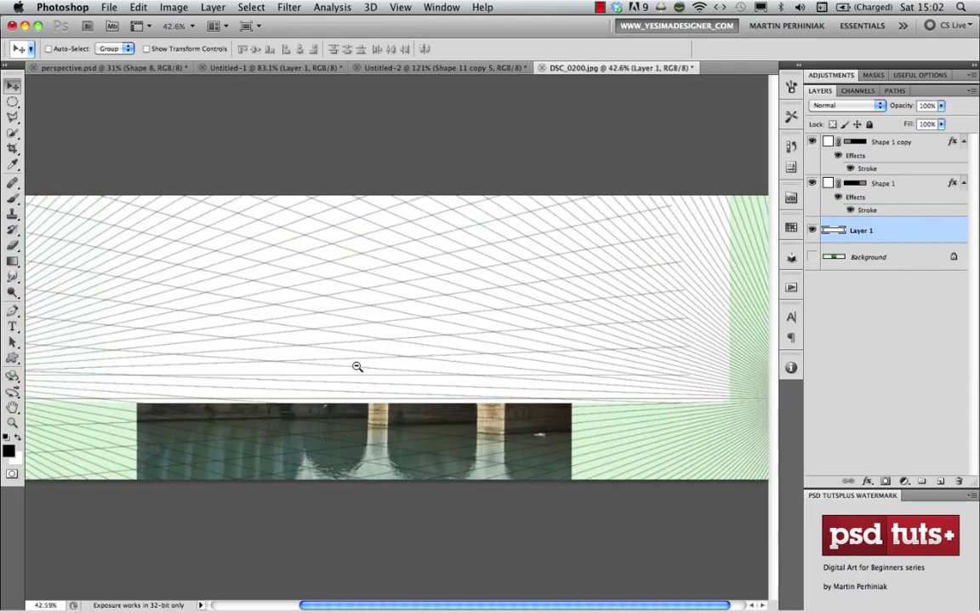
drag(348, 308, 385, 340)
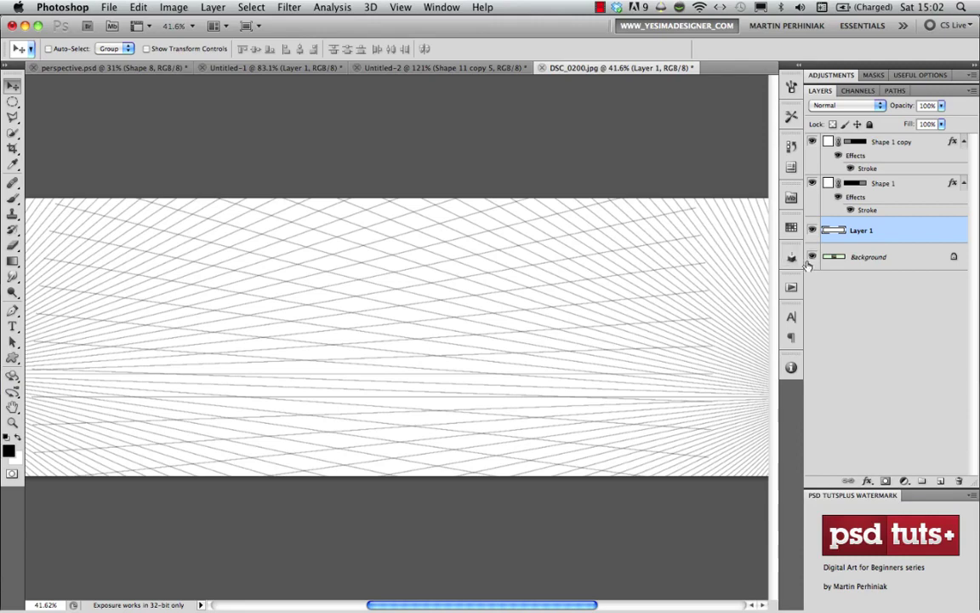
click(812, 230)
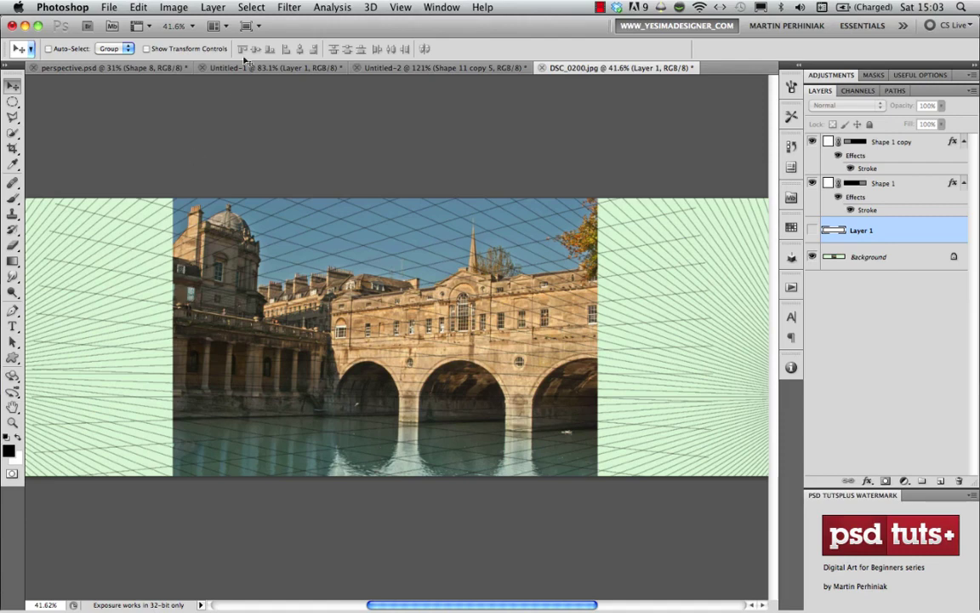
Step: Close DSC_0200.jpg and perspective.psd without saving either document
click(289, 8)
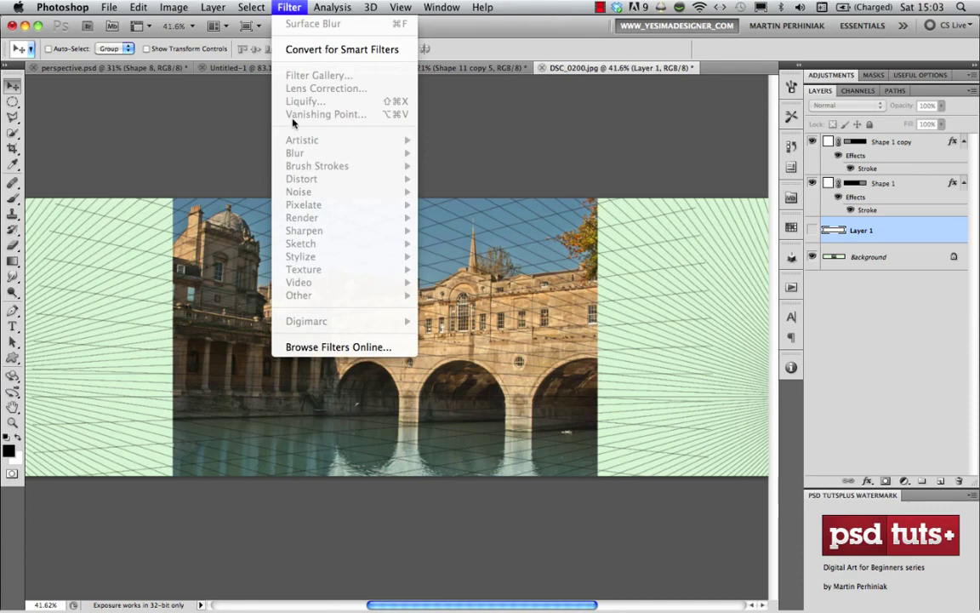
click(168, 109)
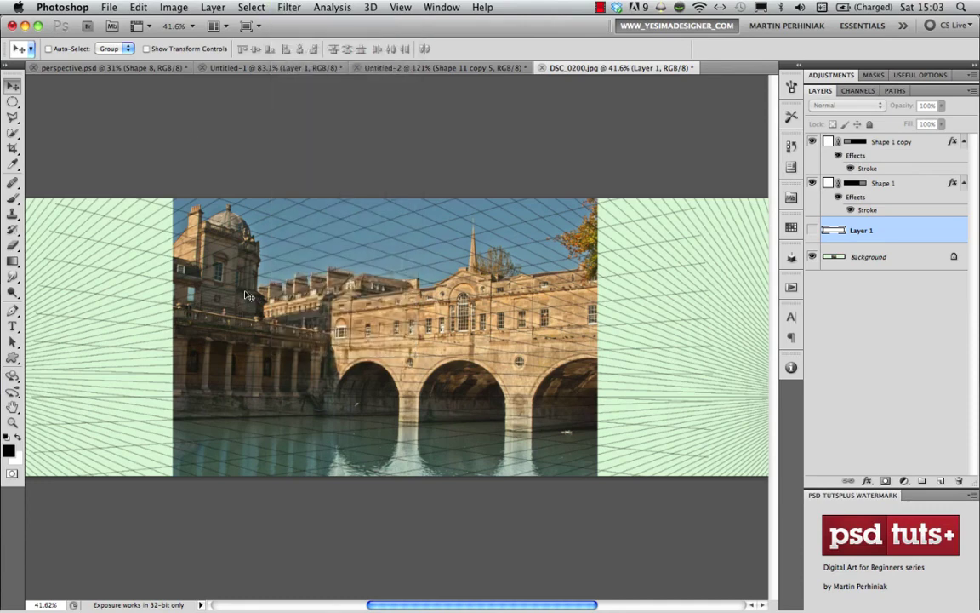
key(super+w)
click(370, 217)
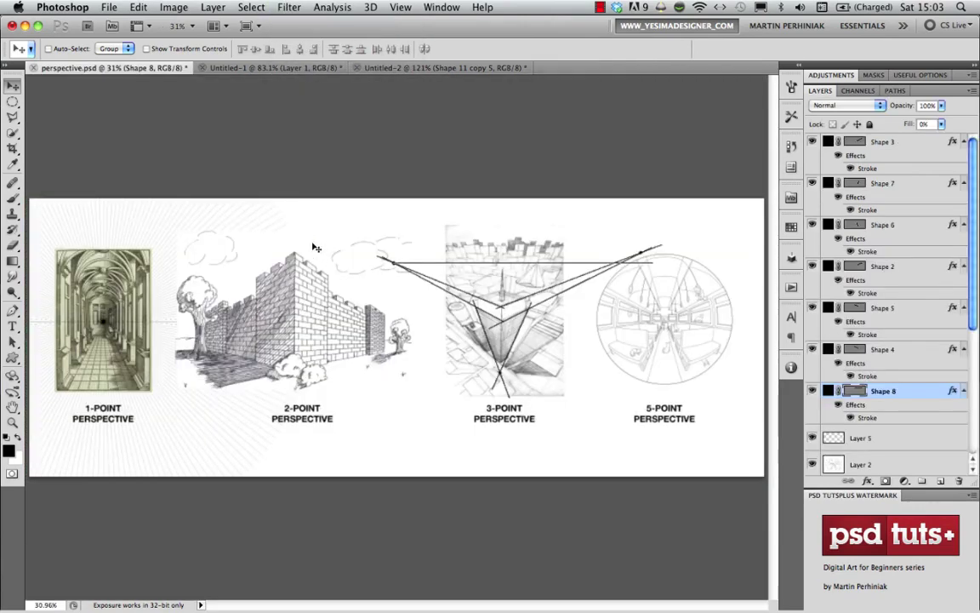
key(super+w)
click(367, 214)
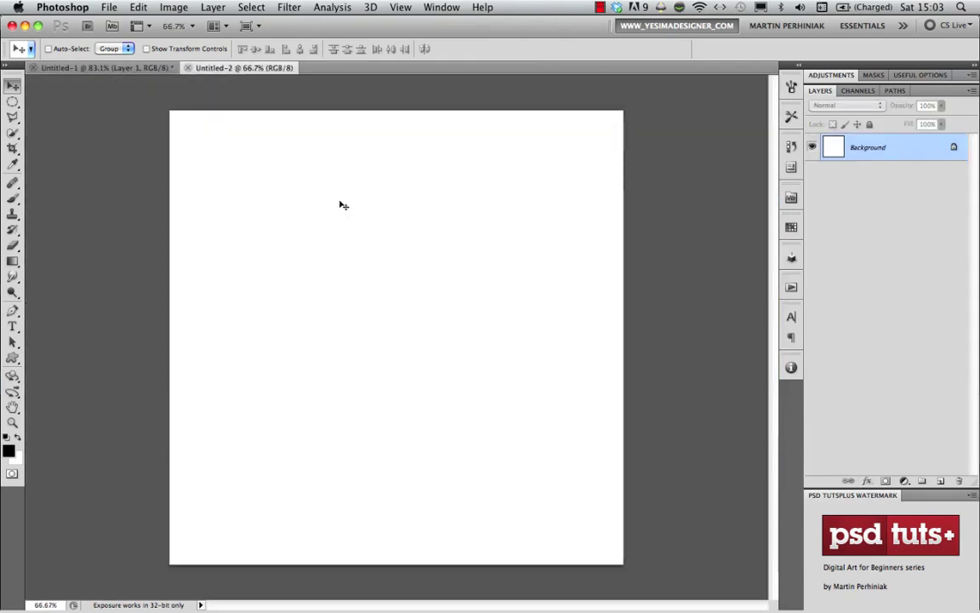
Step: Add an empty Layer 1 to Untitled-2 and start the Vanishing Point filter
key(super+alt+shift+n)
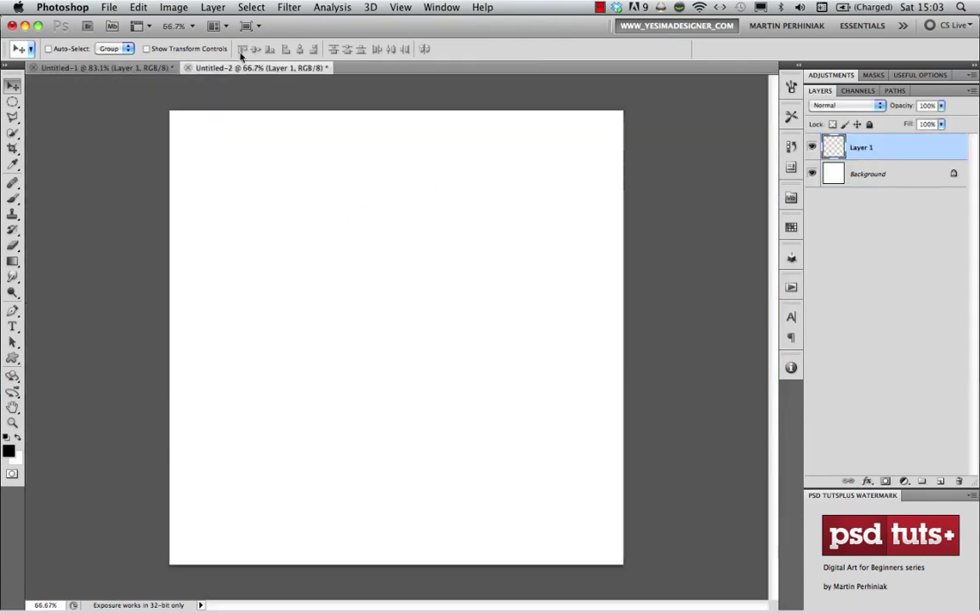
click(287, 7)
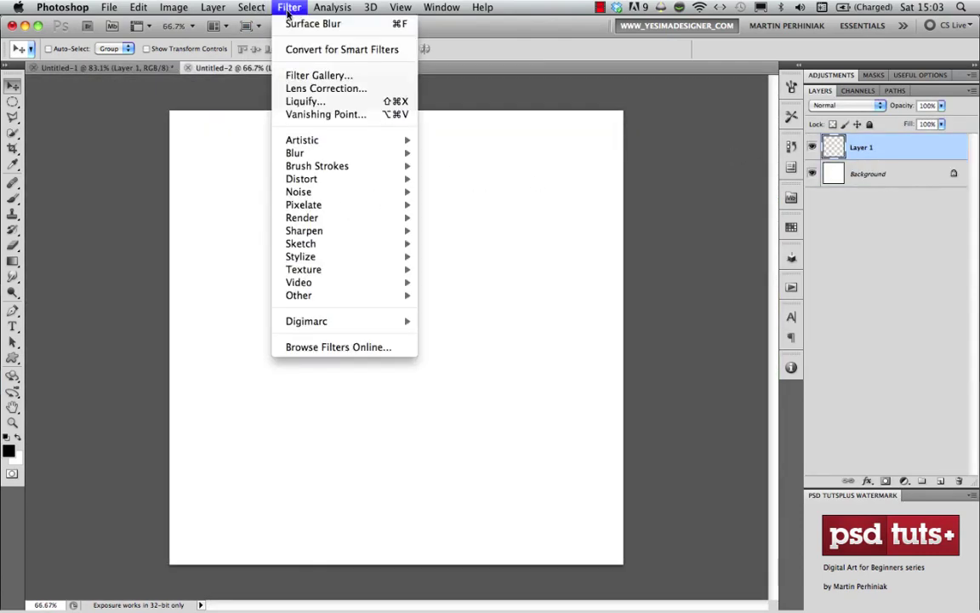
click(319, 115)
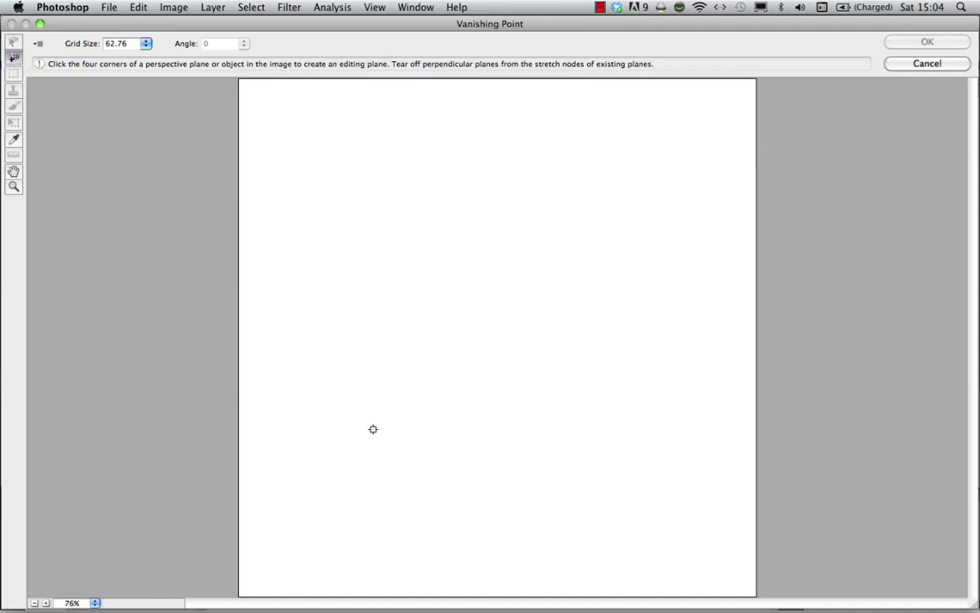
Step: Create the four-cornered floor plane with the Create Plane tool
click(400, 484)
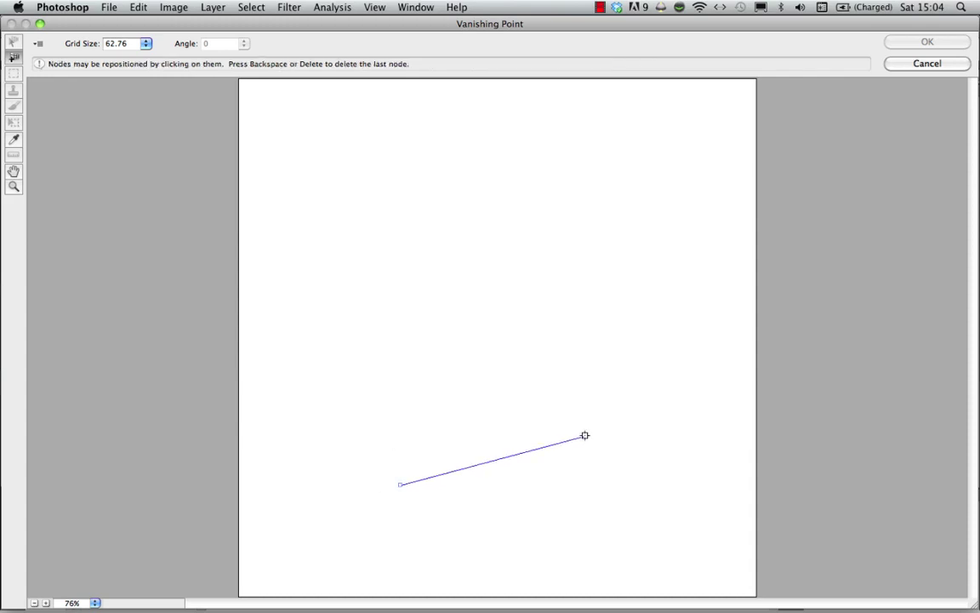
click(715, 440)
click(423, 380)
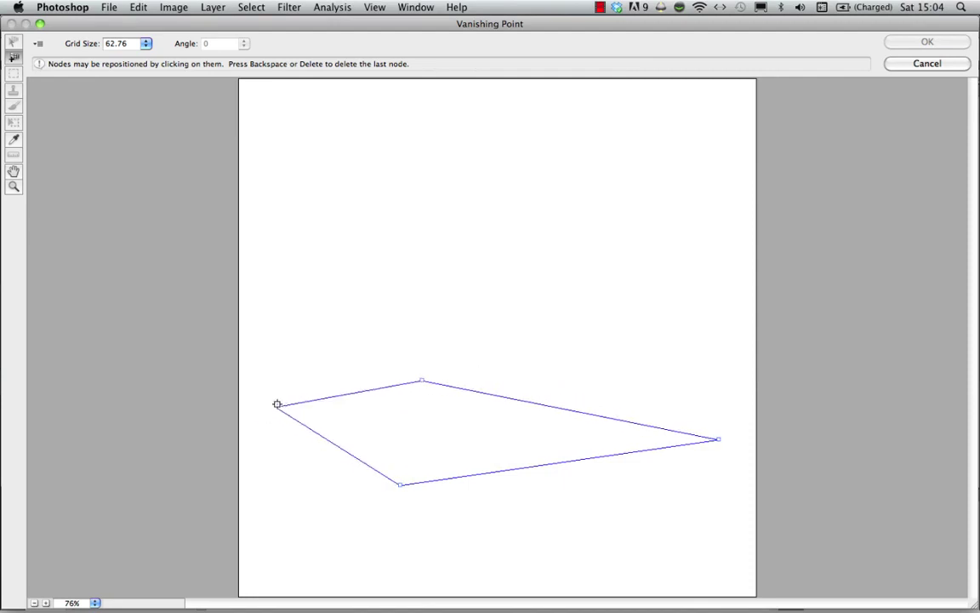
click(248, 392)
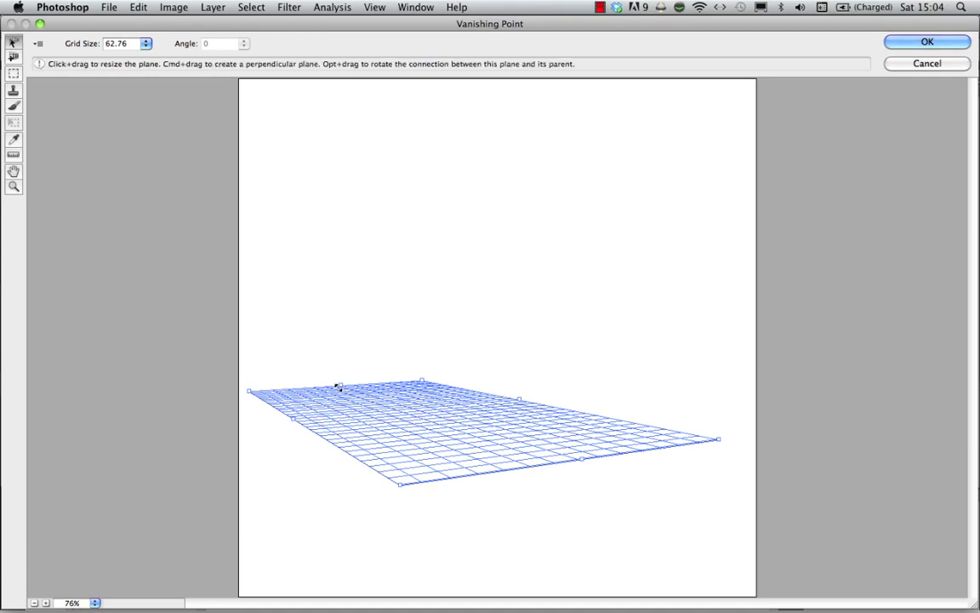
Step: Pull perpendicular left and right wall planes up from the floor's back edges
key(super)
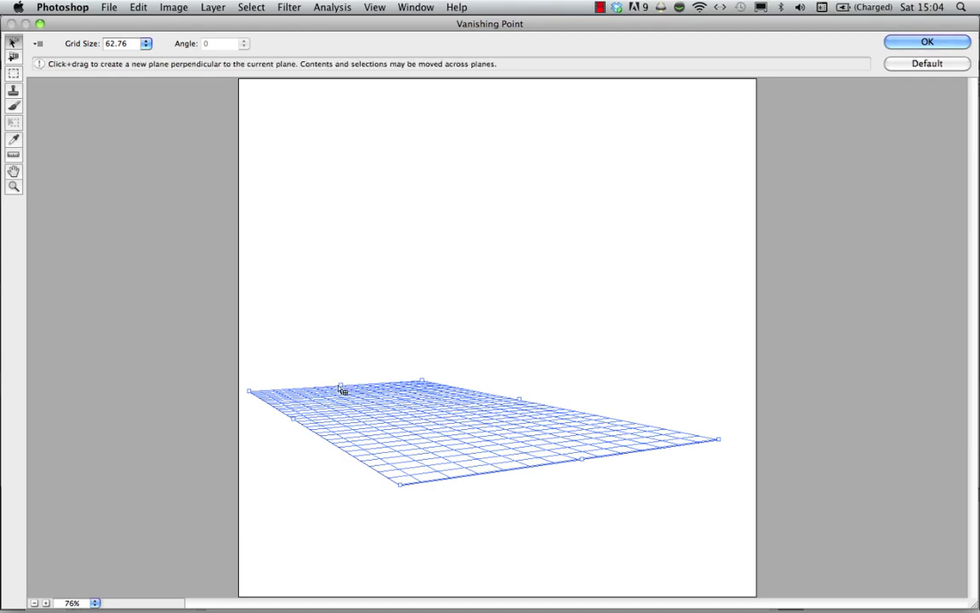
drag(344, 388, 355, 161)
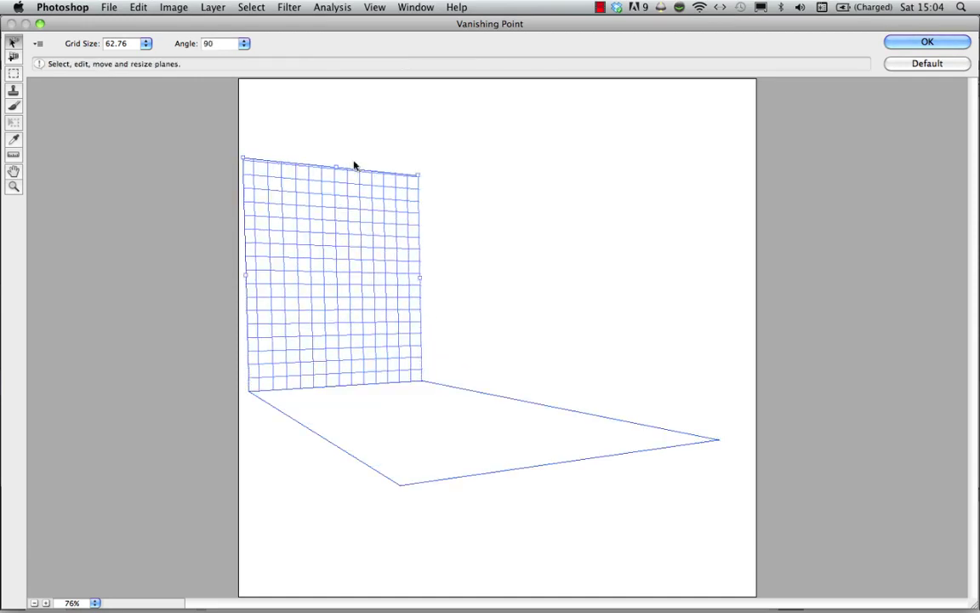
click(523, 405)
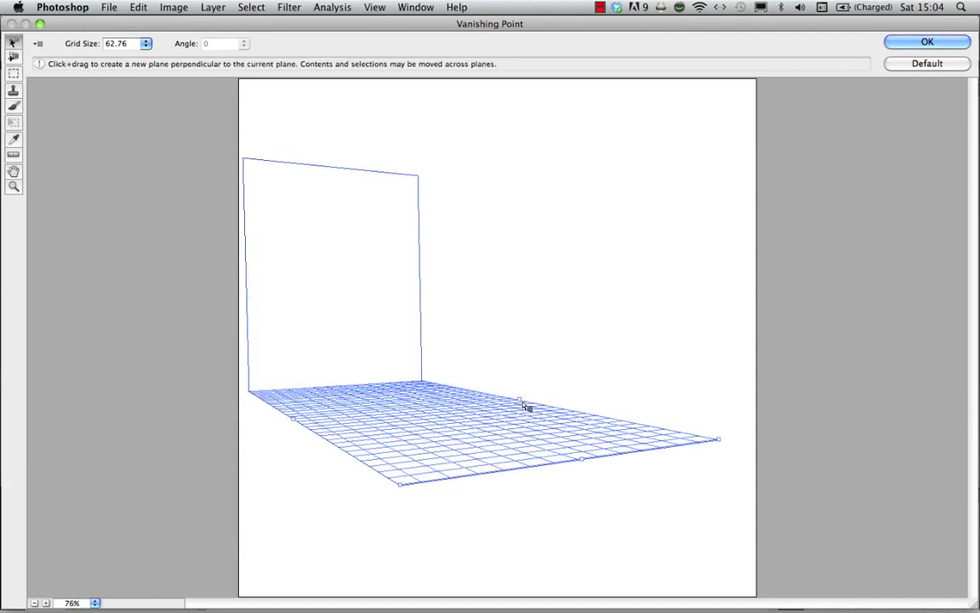
drag(520, 400, 517, 128)
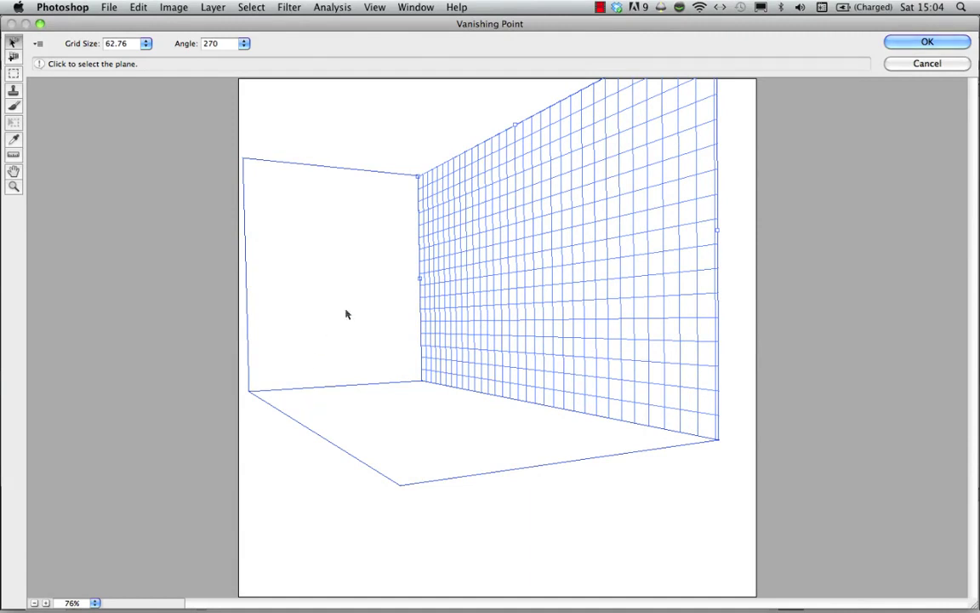
click(370, 412)
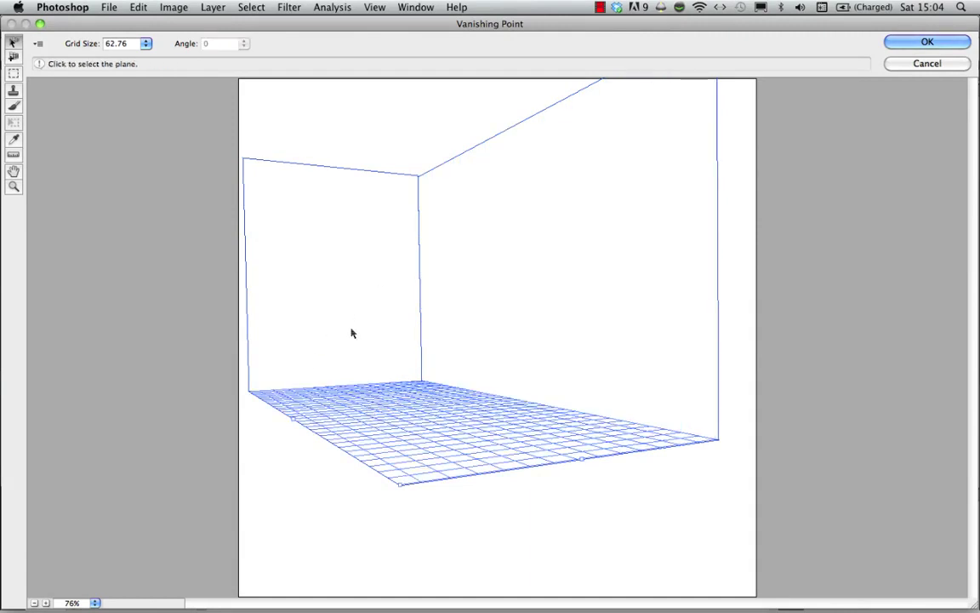
click(352, 332)
click(481, 326)
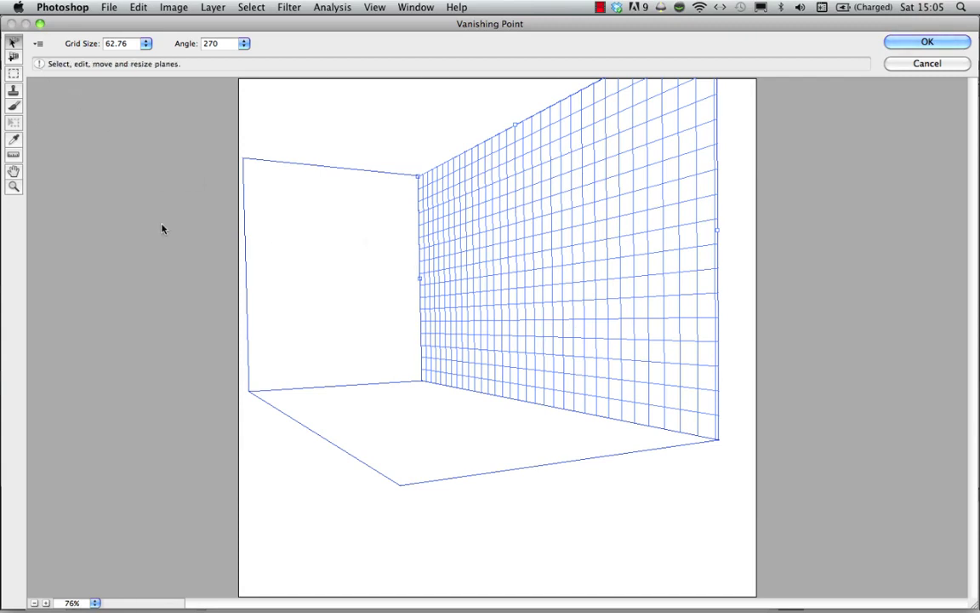
Step: Render the floor and both wall grids to Layer 1 and apply Vanishing Point
click(37, 44)
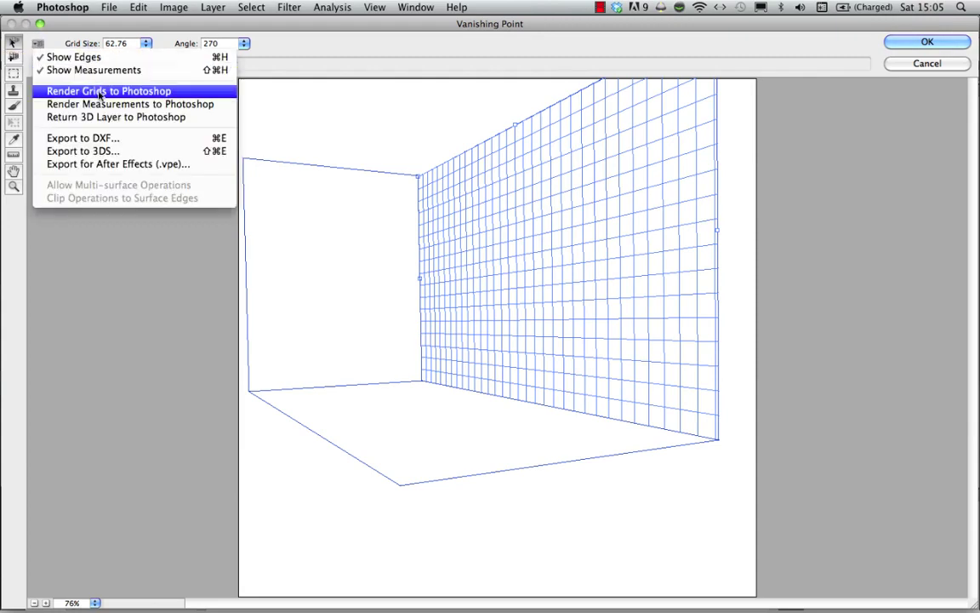
click(109, 91)
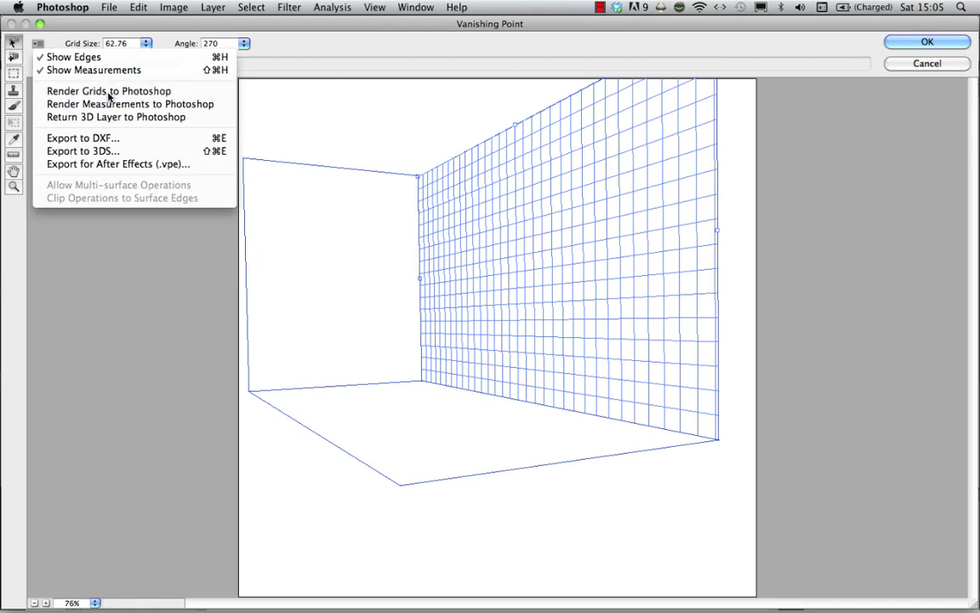
click(925, 44)
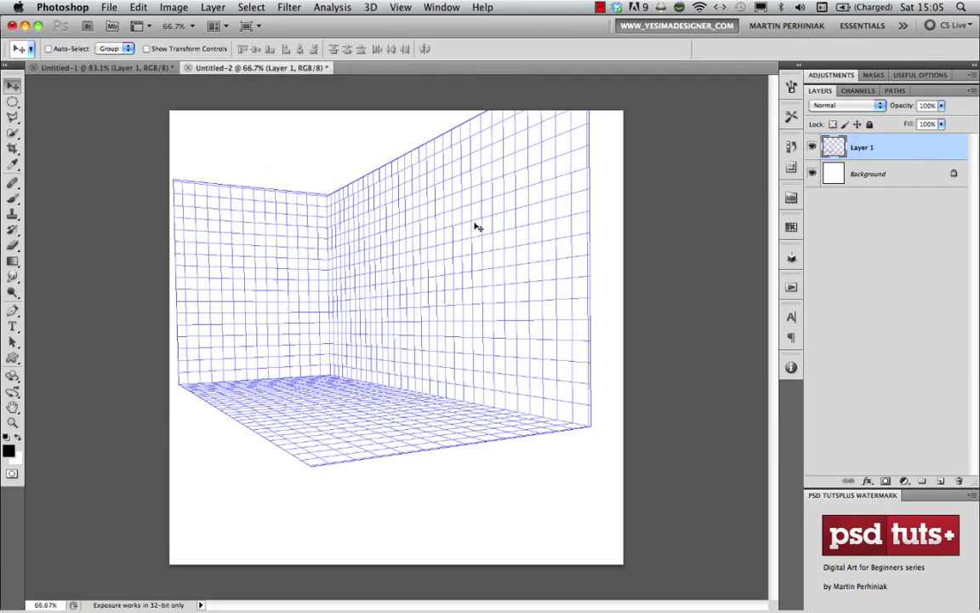
Step: Nudge the rendered grid, then delete Layer 1, leaving only the white Background
click(811, 148)
click(811, 148)
drag(358, 257, 395, 311)
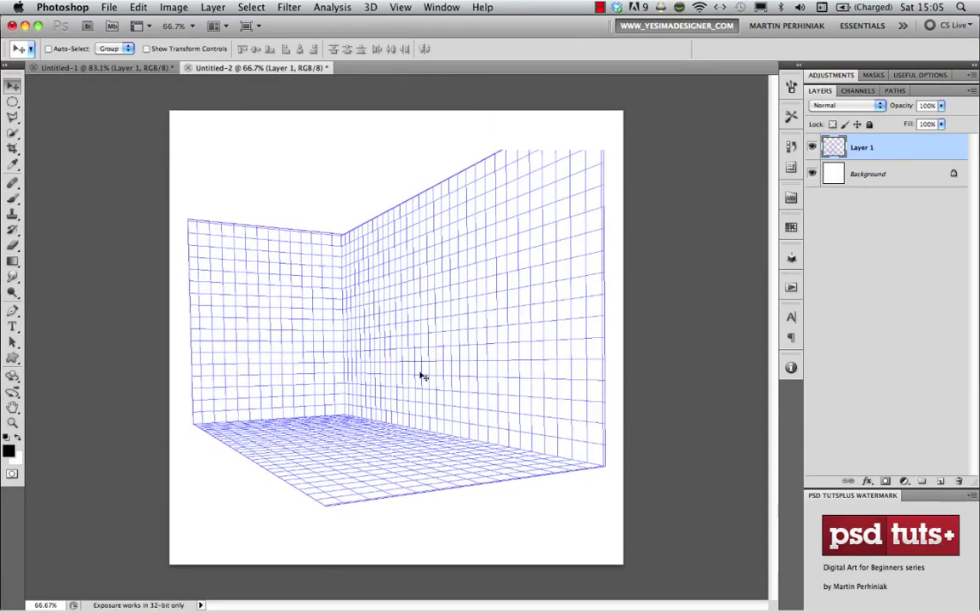
drag(423, 376, 431, 345)
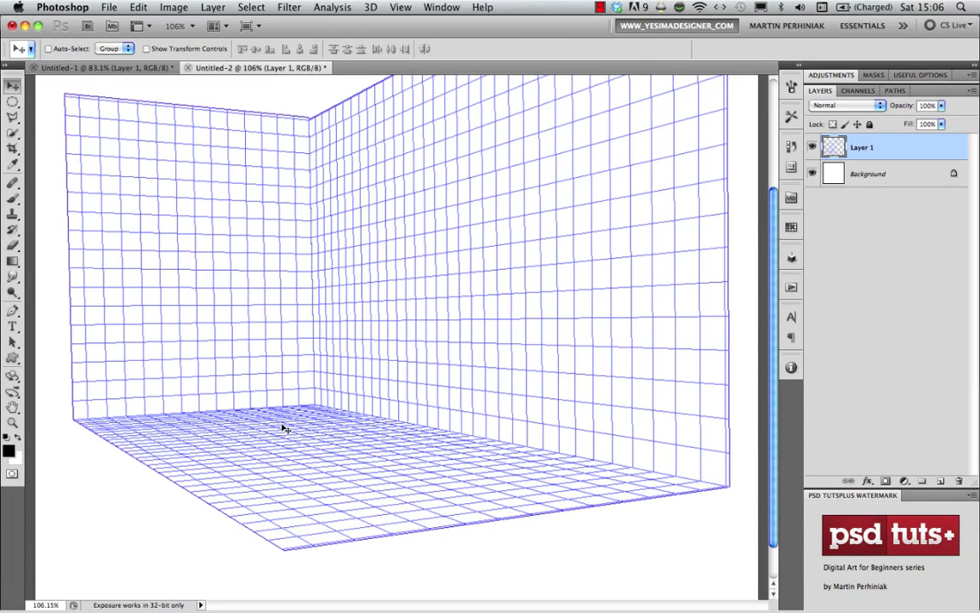
key(Delete)
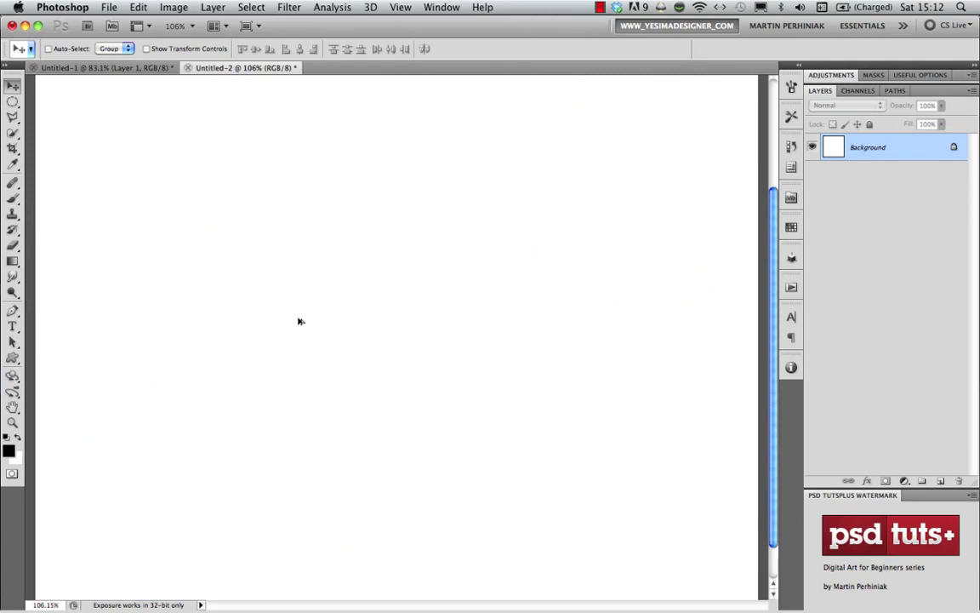
Step: On a new layer, draw three black rectangle tower blocks in Fill Pixels mode
key(super+shift+alt+n)
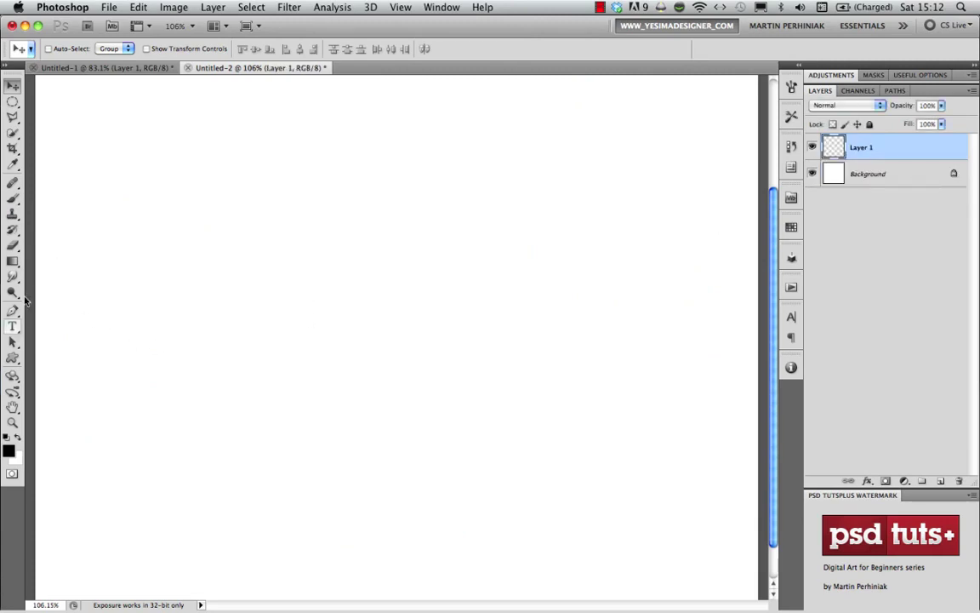
click(12, 358)
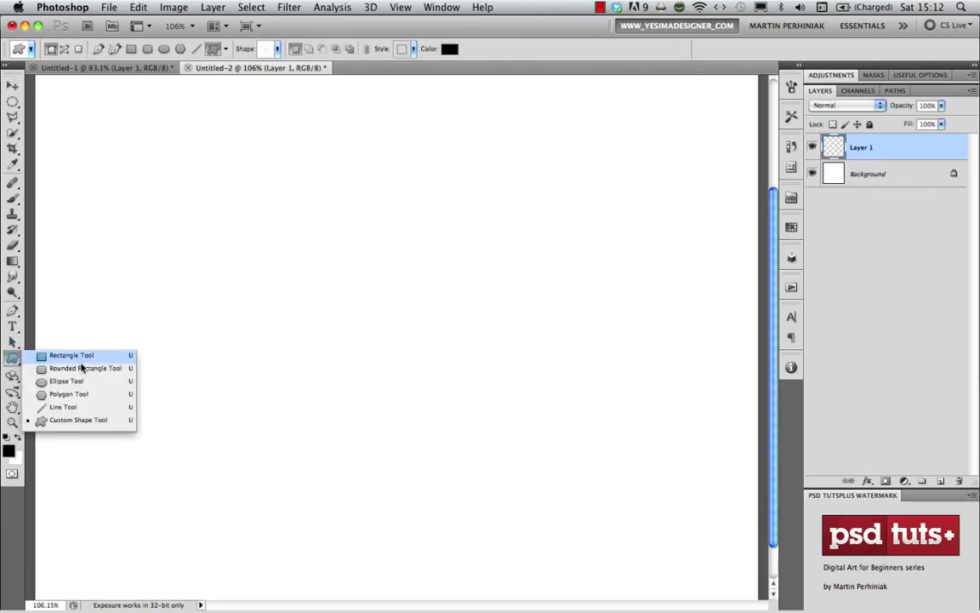
click(75, 355)
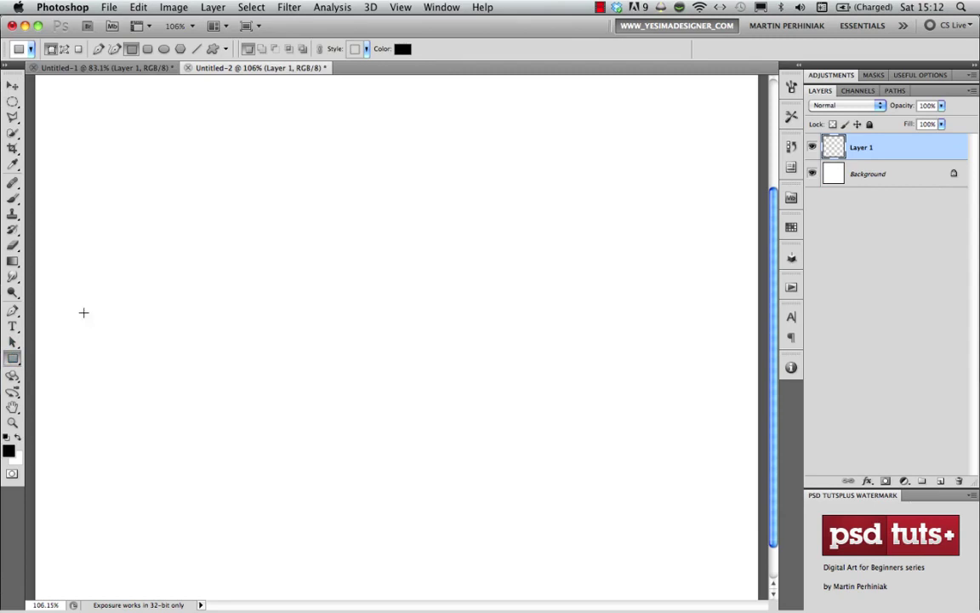
click(77, 50)
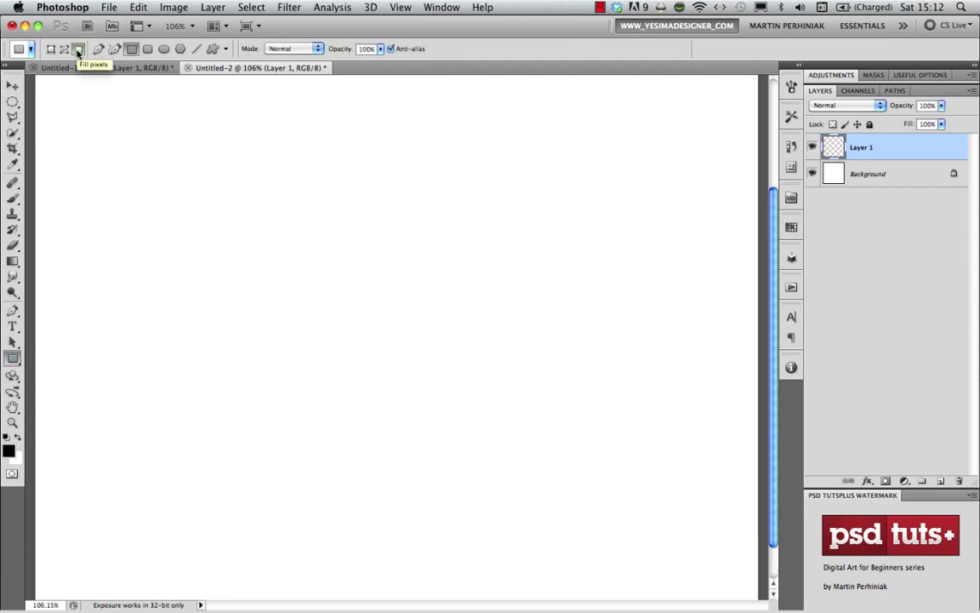
mouse_move(256, 280)
mouse_down()
mouse_move(293, 431)
mouse_move(319, 452)
mouse_up()
mouse_move(295, 340)
mouse_down()
mouse_move(427, 481)
mouse_move(455, 452)
mouse_up()
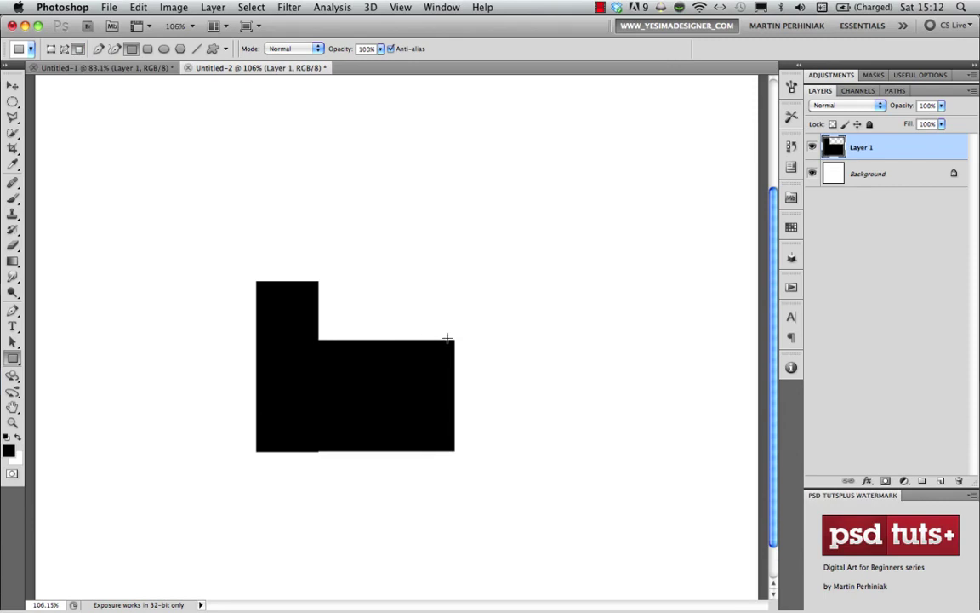
drag(439, 306, 492, 450)
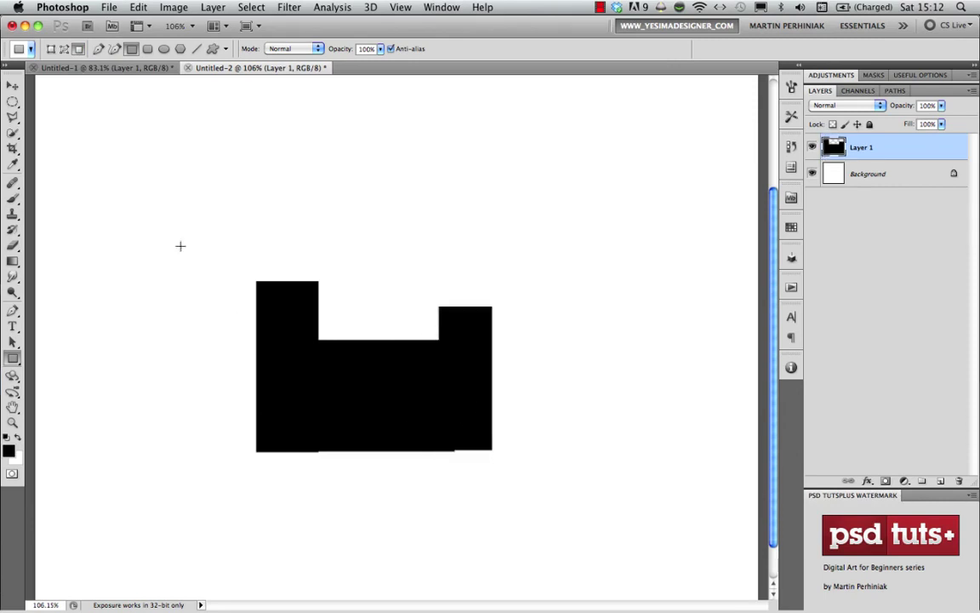
Step: Add an elliptical dome over the blocks and round off the left tower's top
click(12, 358)
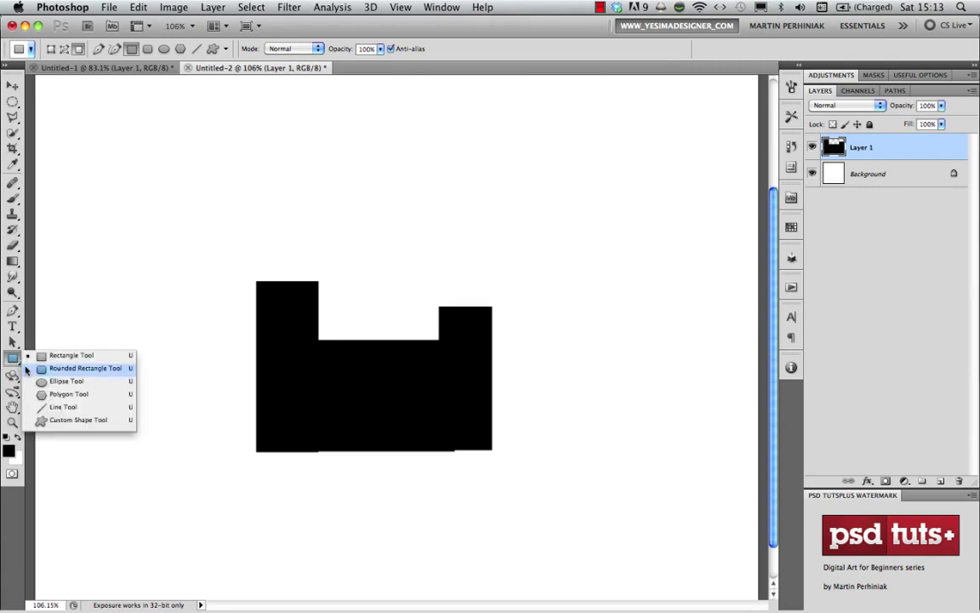
click(77, 385)
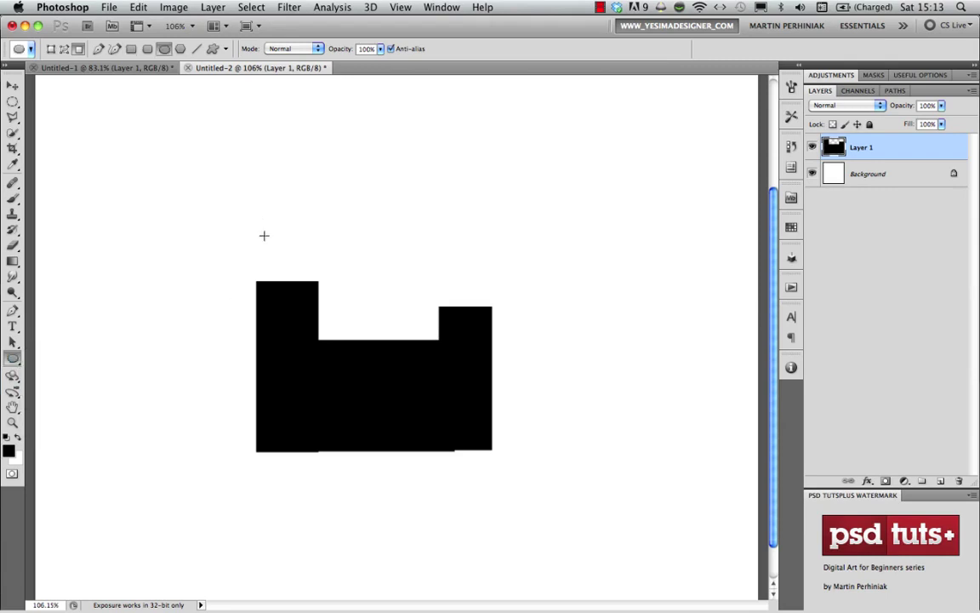
drag(264, 231, 449, 425)
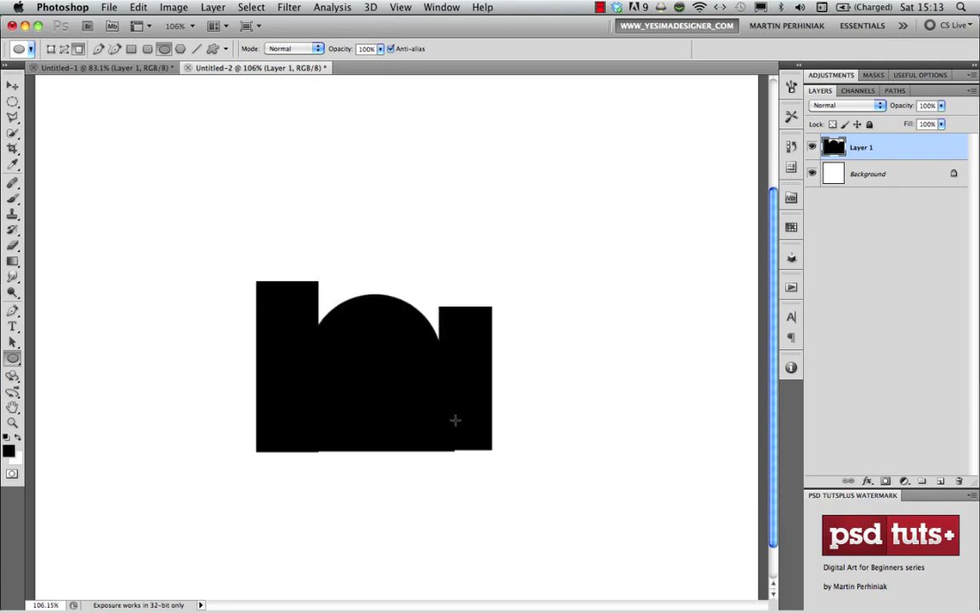
drag(258, 249, 315, 314)
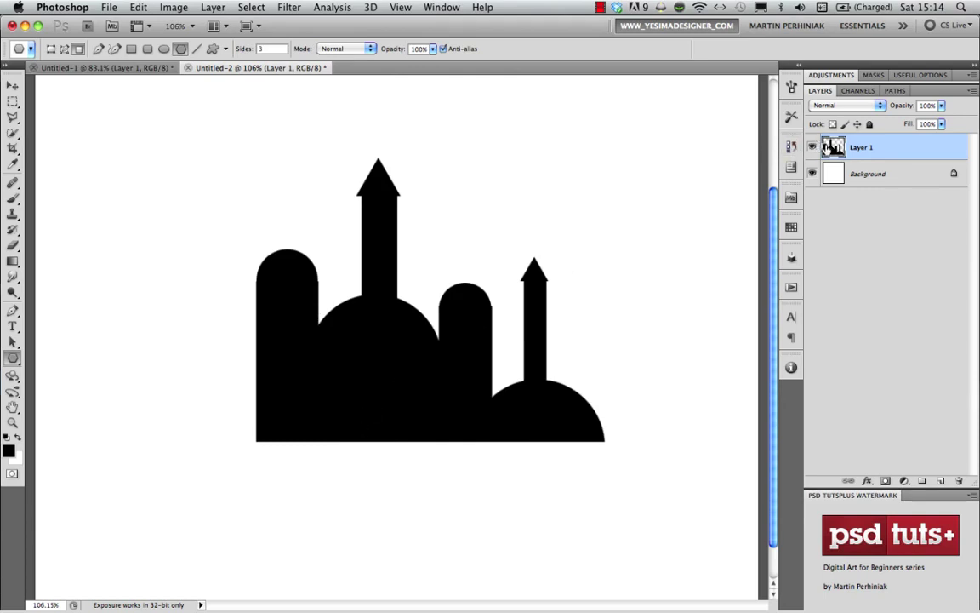
click(135, 8)
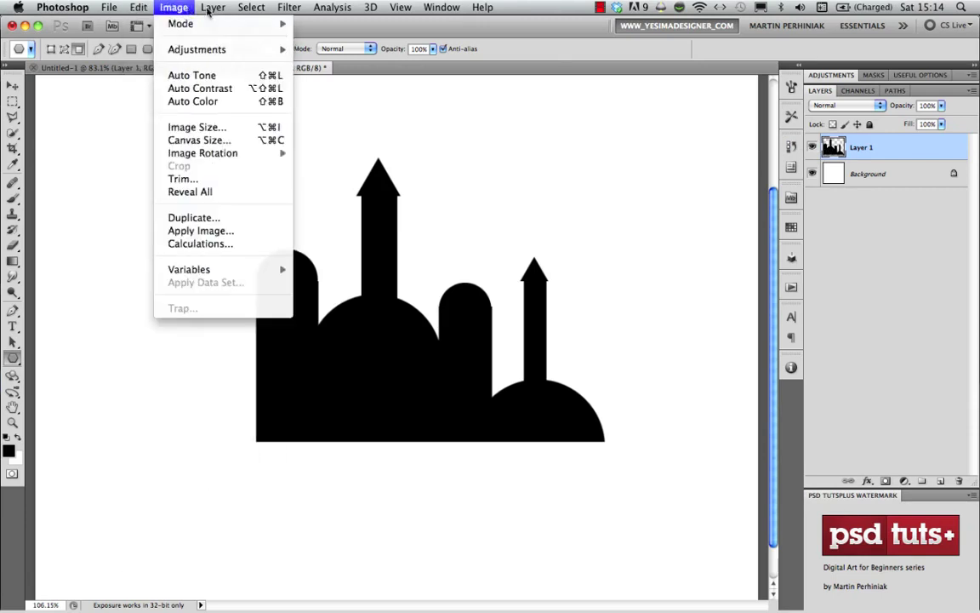
Step: Select all, copy the silhouette, and hide Layer 1
click(251, 23)
click(138, 6)
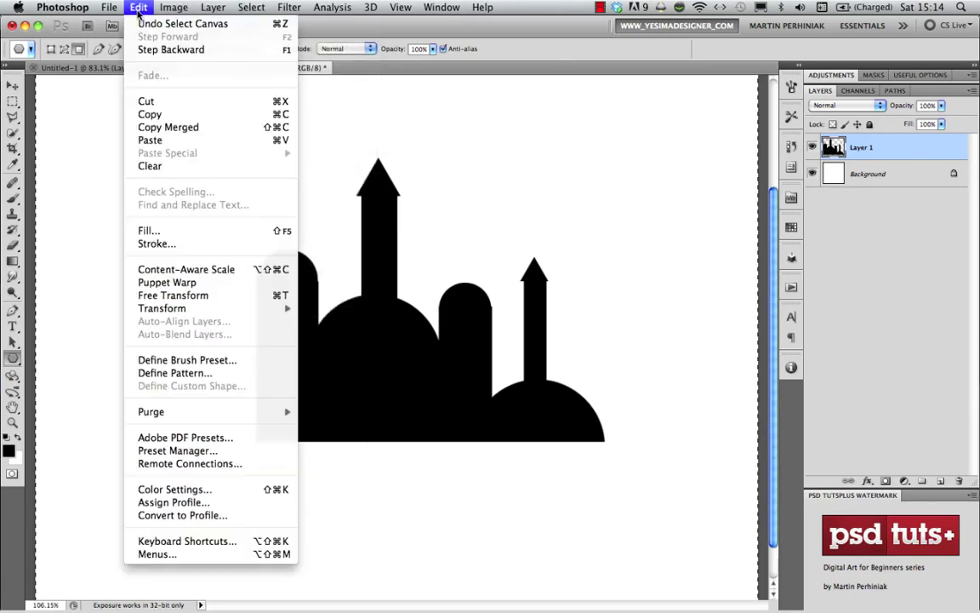
click(151, 114)
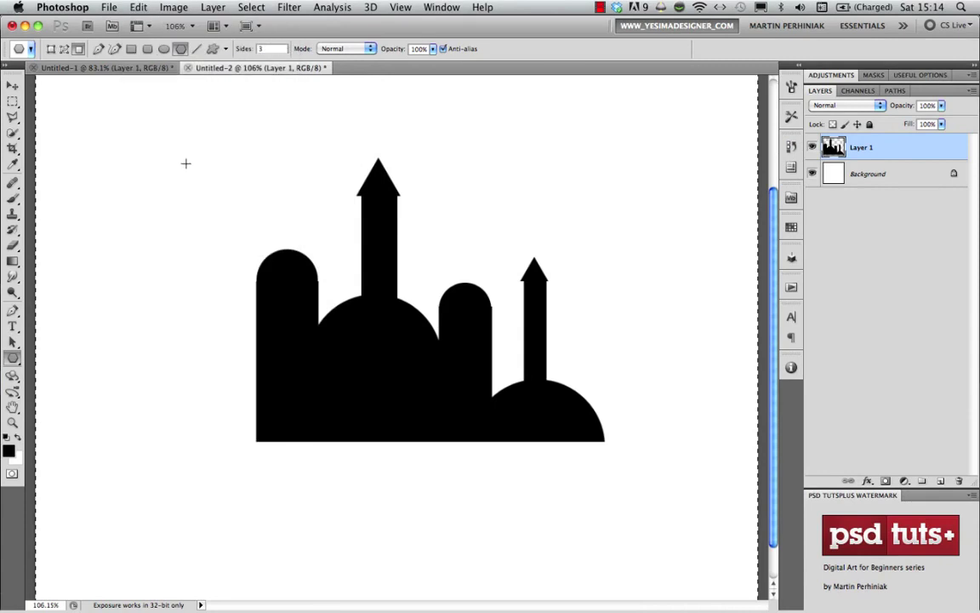
click(813, 147)
Step: Add an empty Layer 2 above Background and reopen Vanishing Point
click(876, 174)
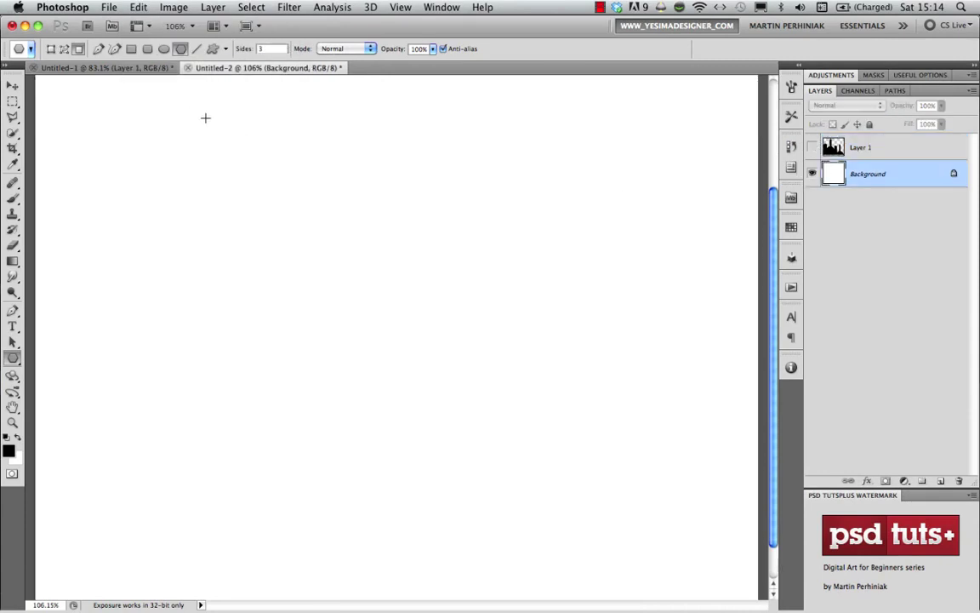
key(super+alt+shift+n)
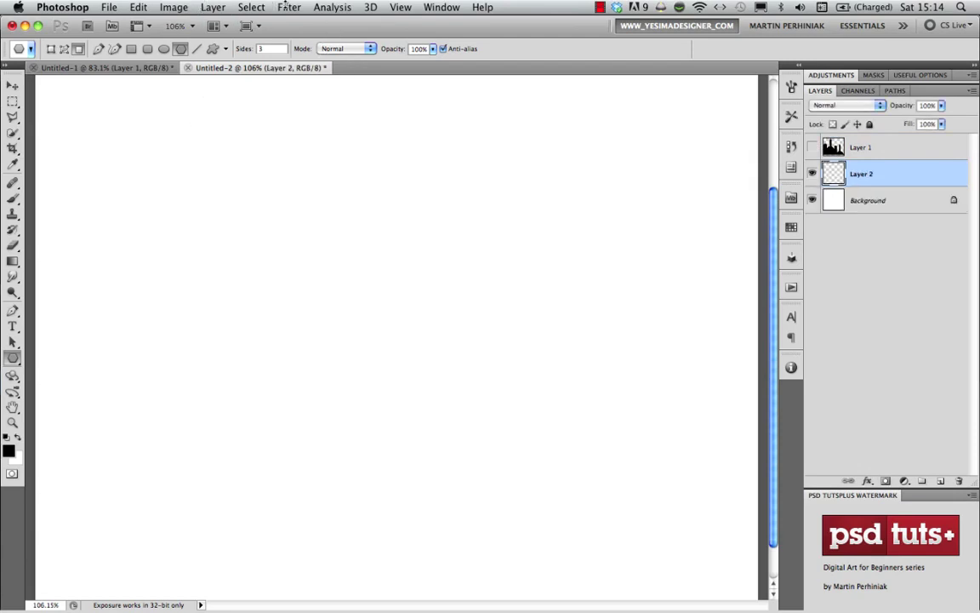
click(287, 6)
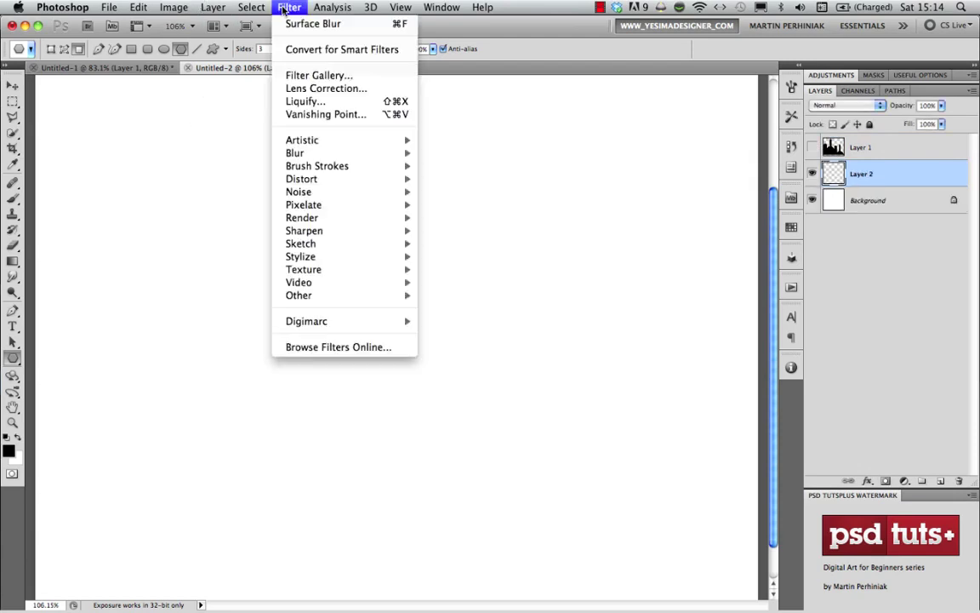
click(321, 120)
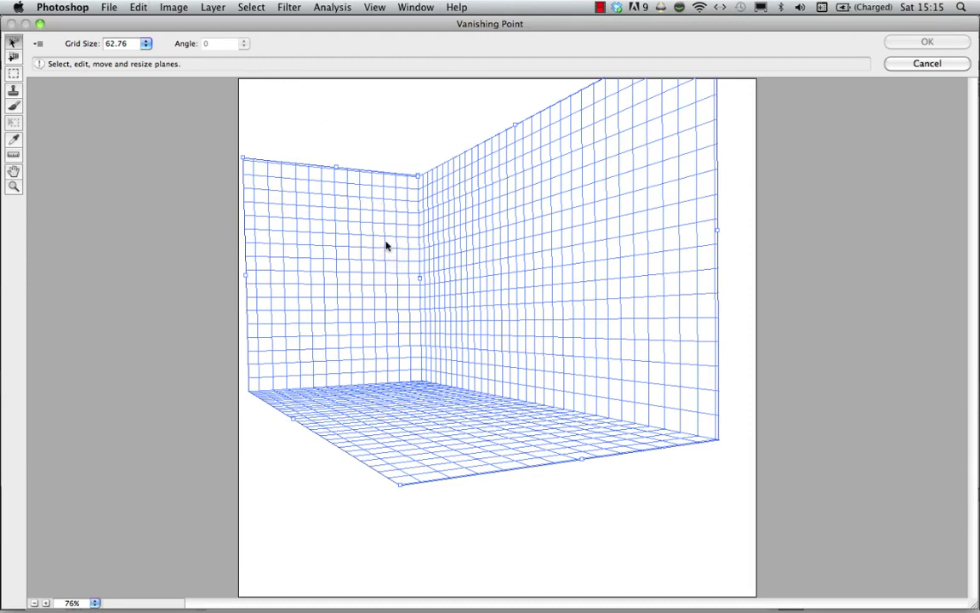
Step: Paste the copied silhouette into Vanishing Point and drag it onto the planes
key(alt)
key(super+v)
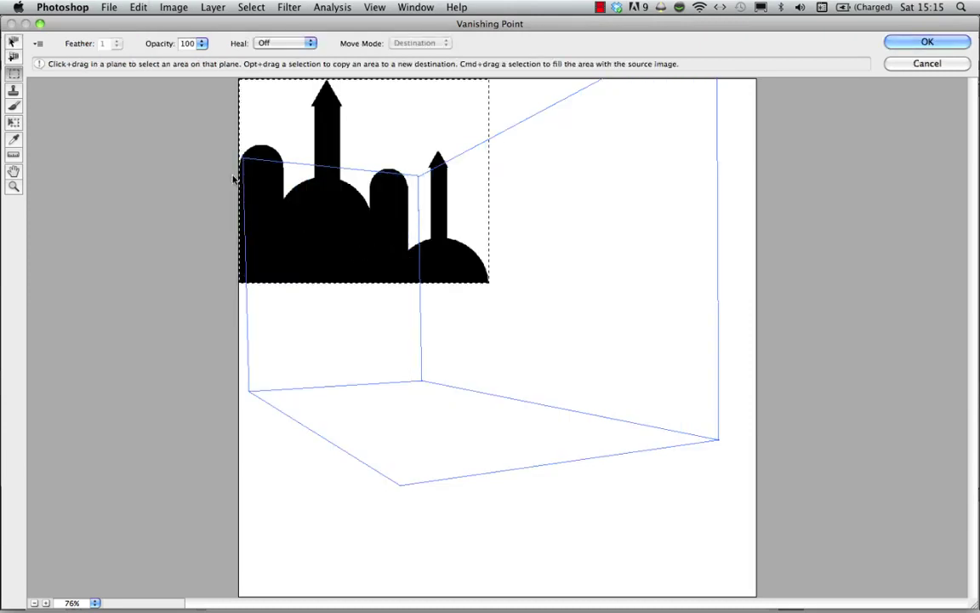
drag(281, 191, 497, 274)
Step: Scale and position the silhouette in perspective across the right wall
click(13, 121)
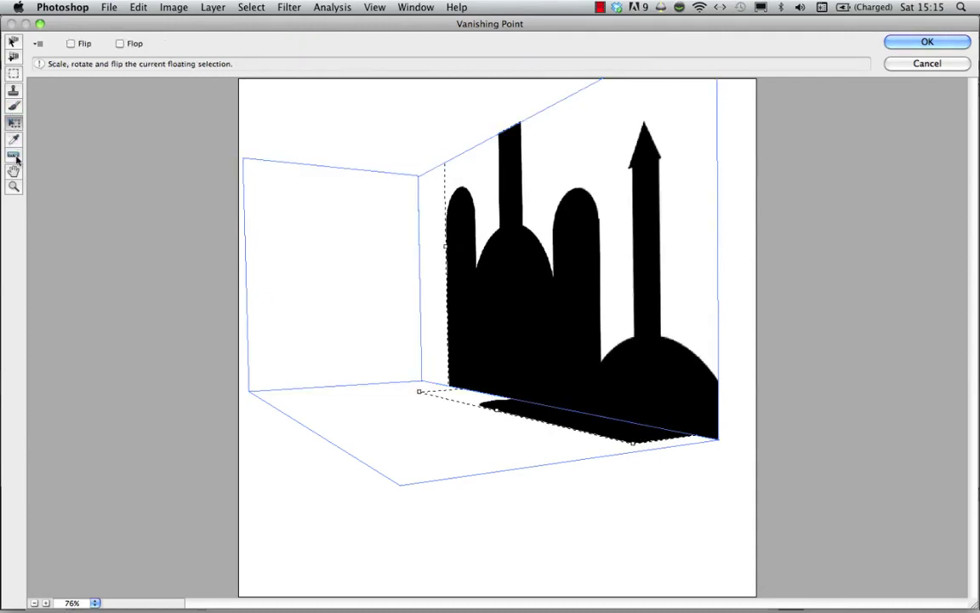
drag(420, 390, 525, 345)
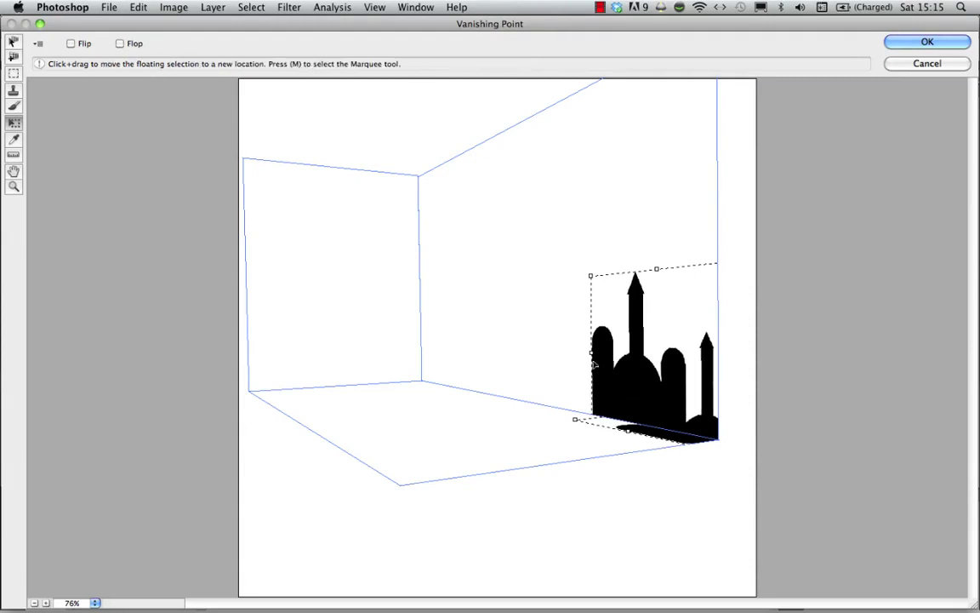
drag(622, 400, 475, 355)
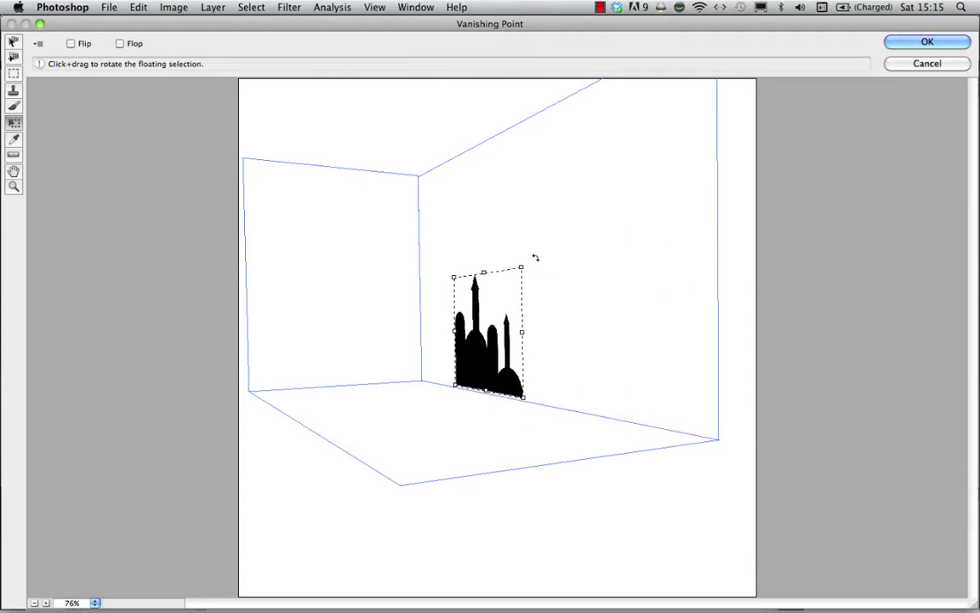
drag(520, 268, 674, 133)
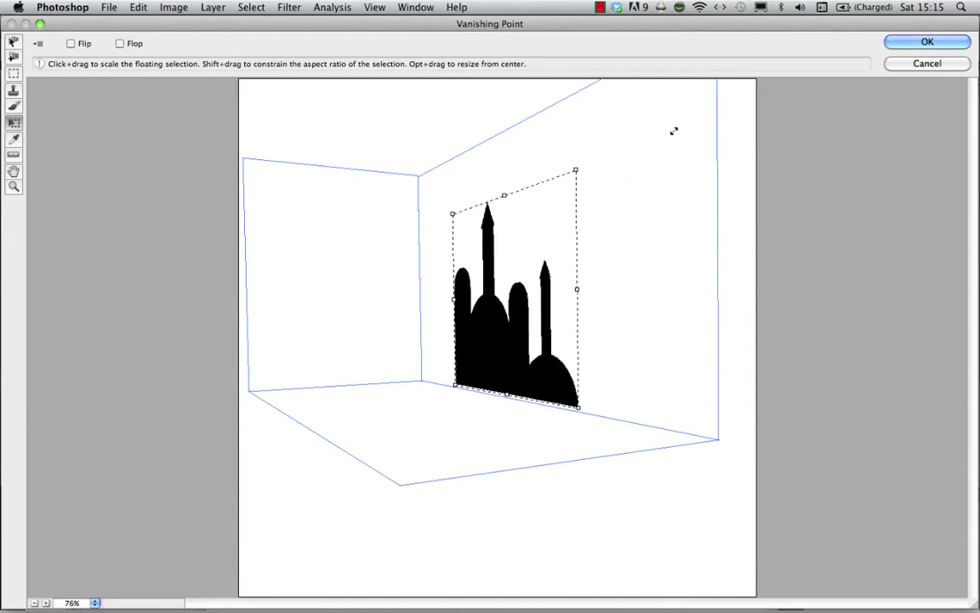
drag(466, 328, 502, 318)
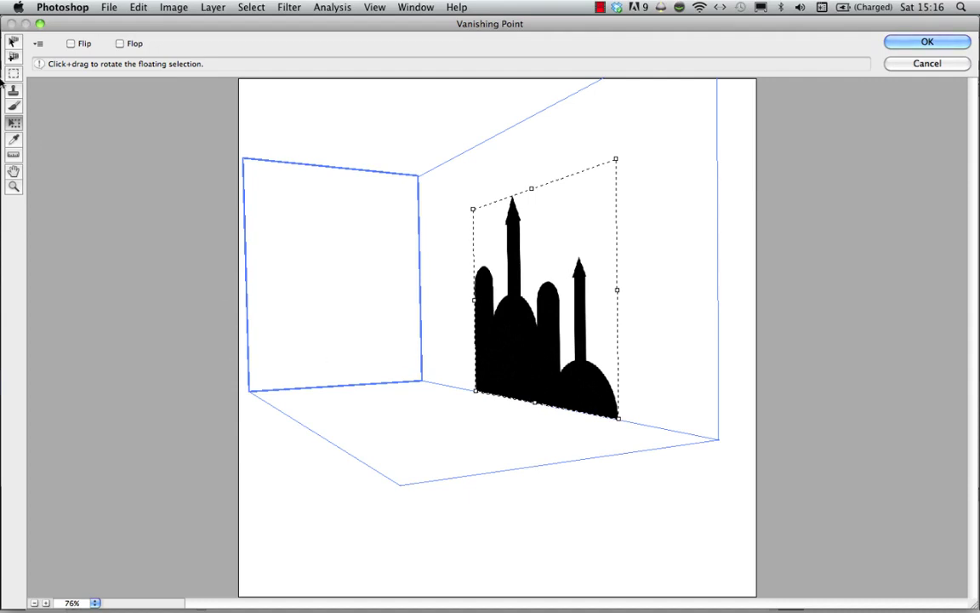
Step: Raise a new vertical wall plane from the floor's left edge
click(13, 41)
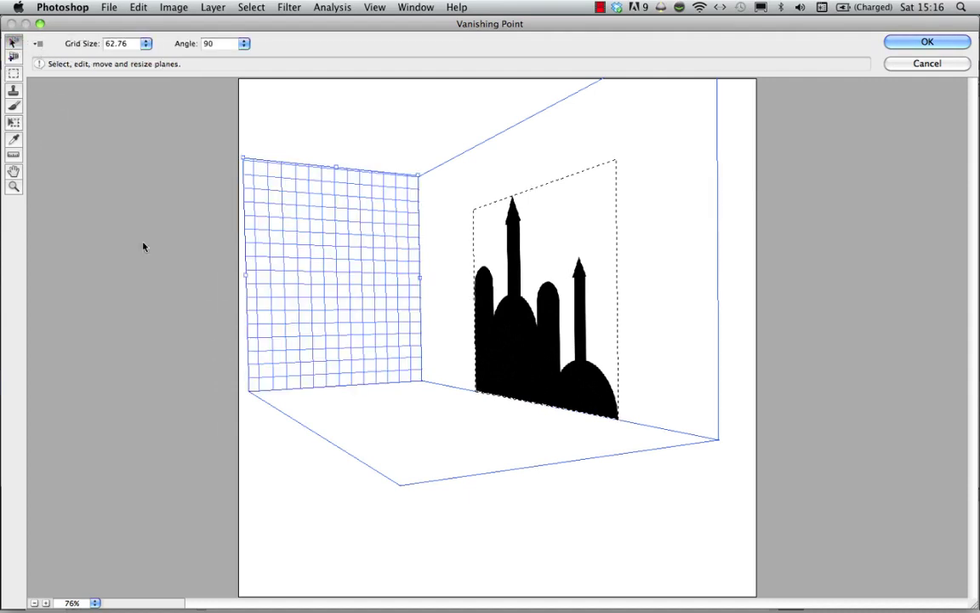
click(330, 412)
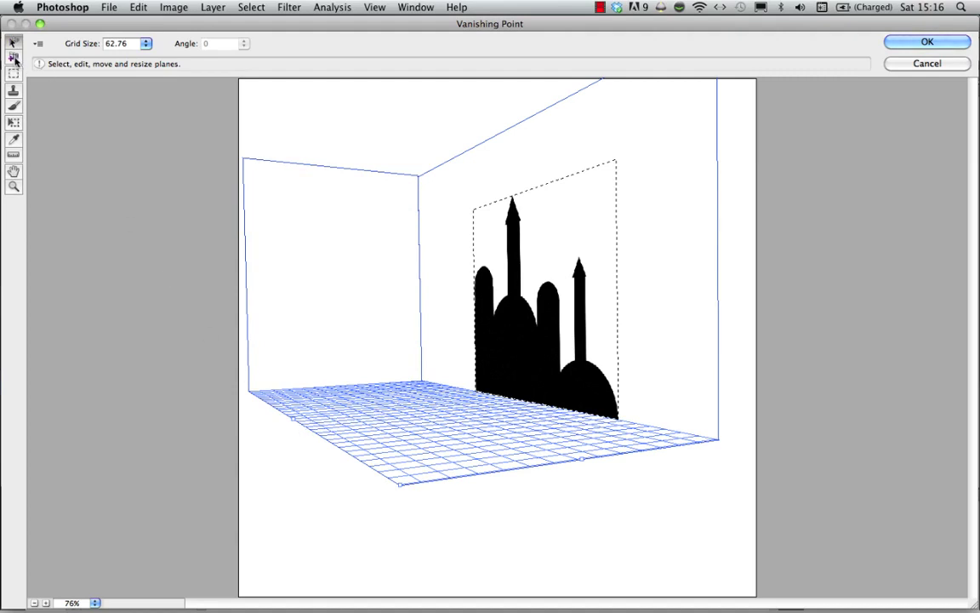
key(alt)
drag(293, 423, 285, 146)
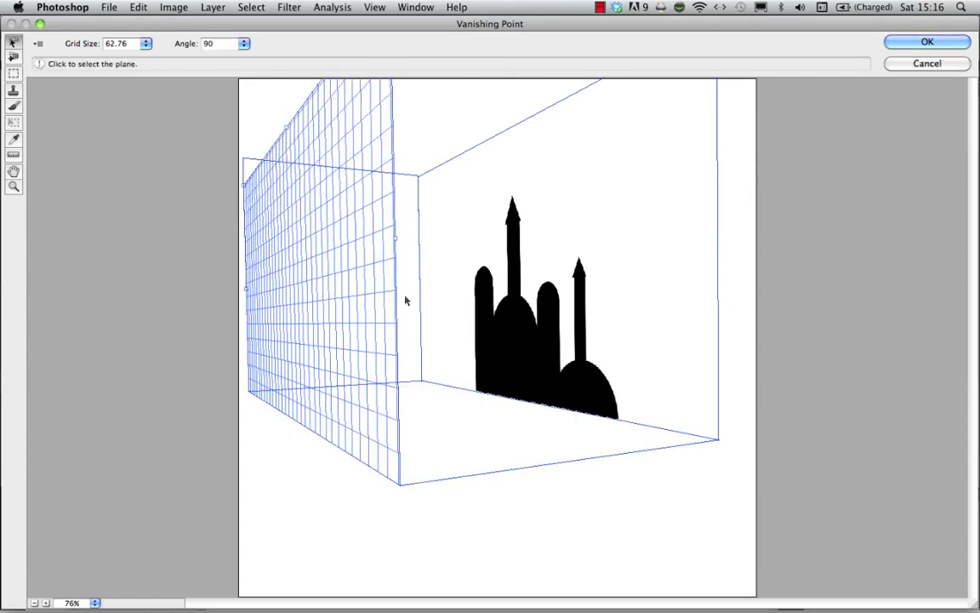
Step: Paste a skyline copy onto the left wall, adjust its scale, and apply the result
key(super+v)
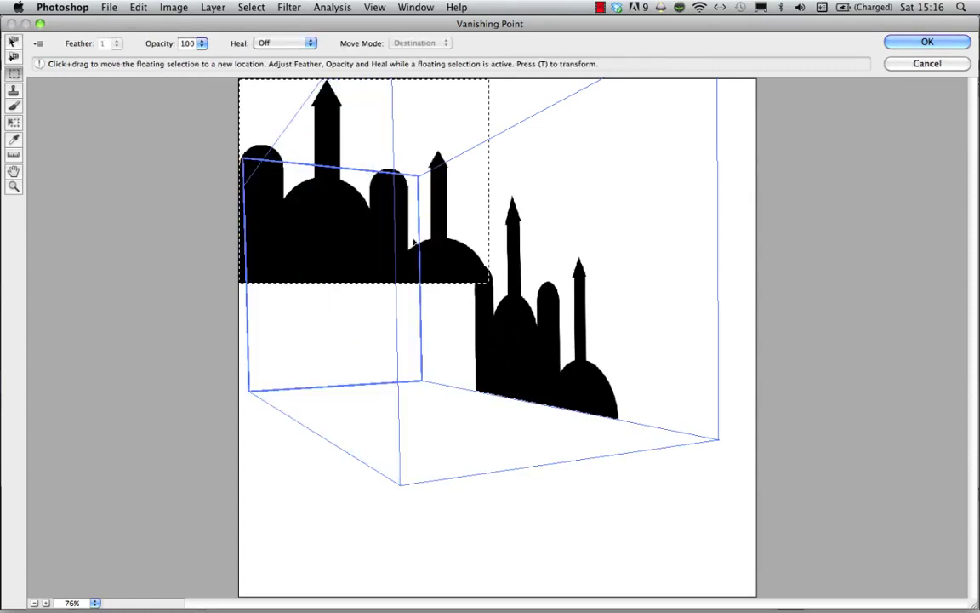
drag(444, 257, 340, 409)
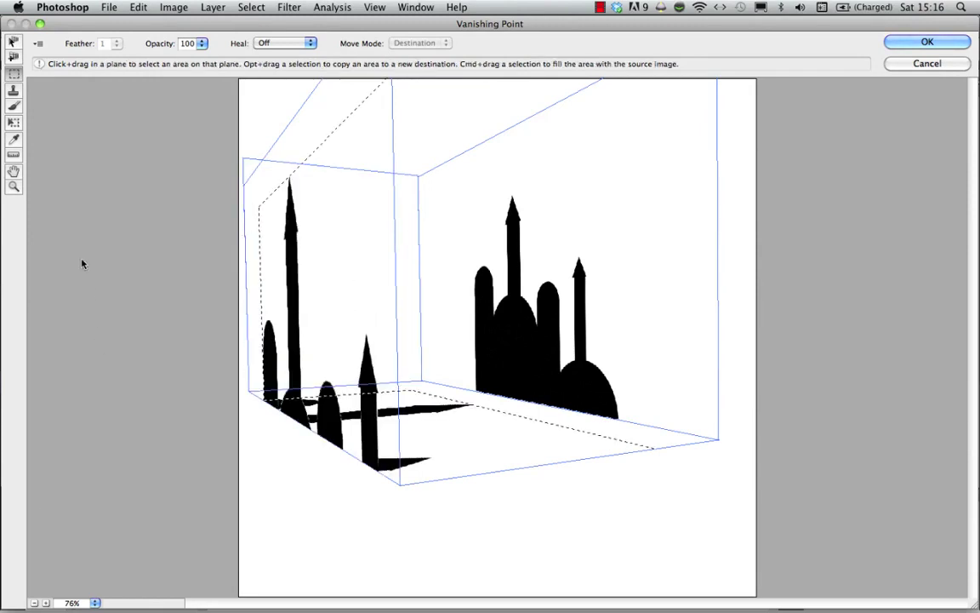
key(t)
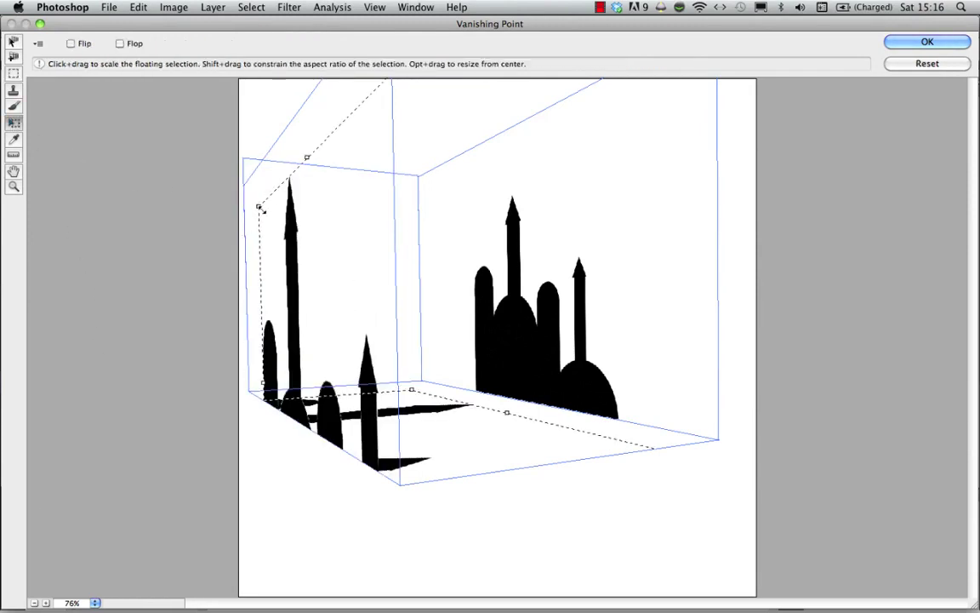
drag(260, 203, 269, 231)
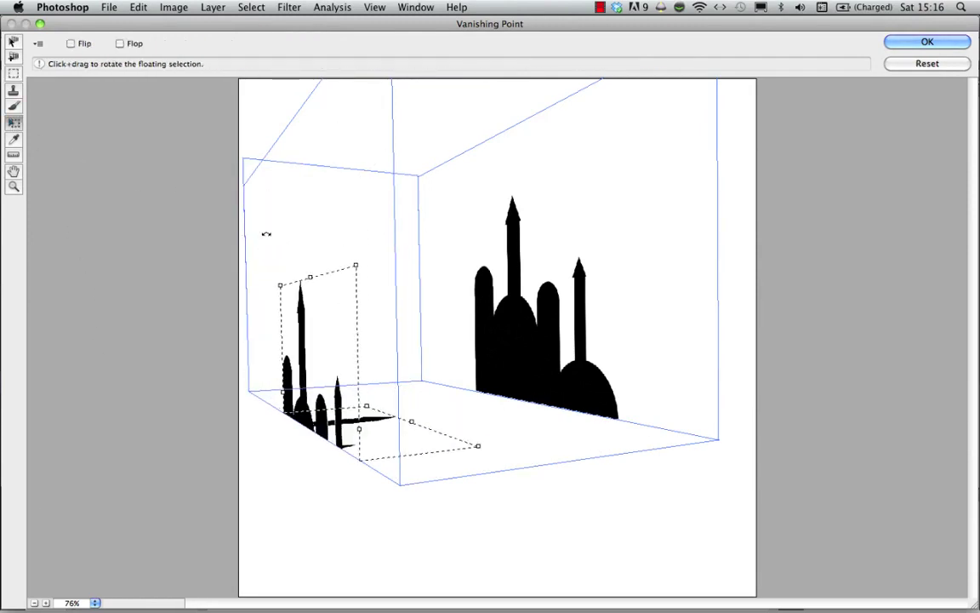
key(super+z)
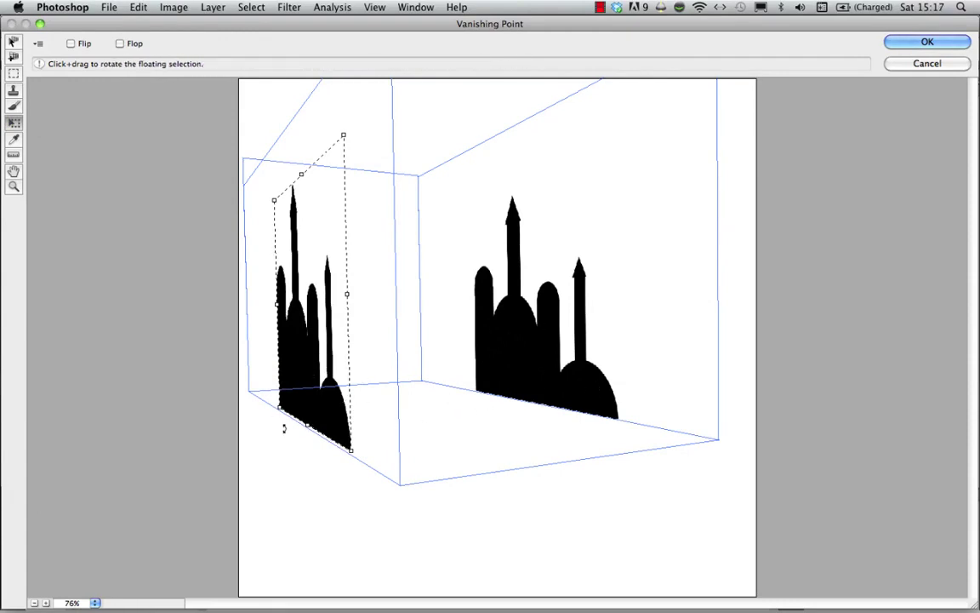
click(922, 42)
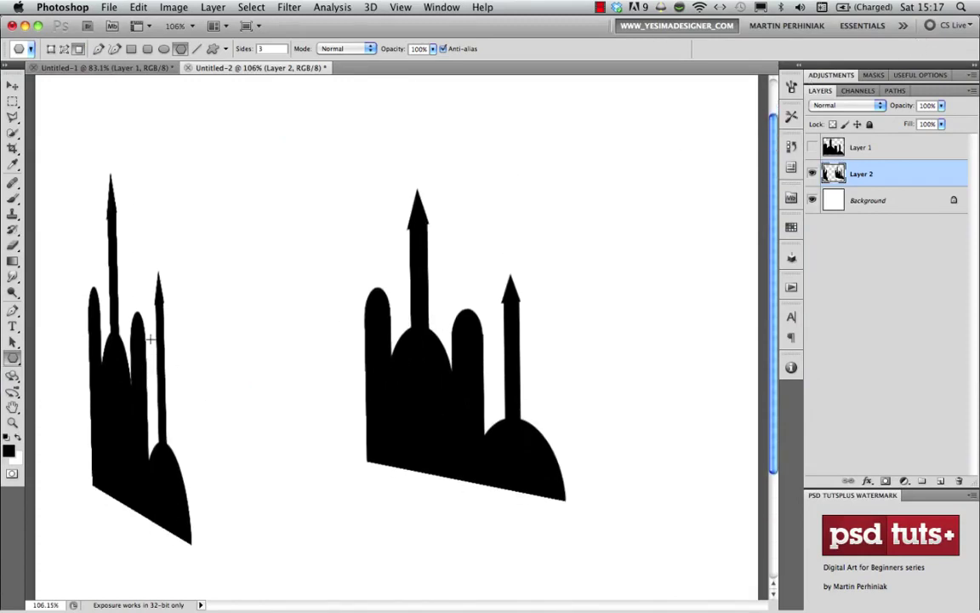
Step: With the Line tool, join the two skylines' front and back bottom corners
click(13, 341)
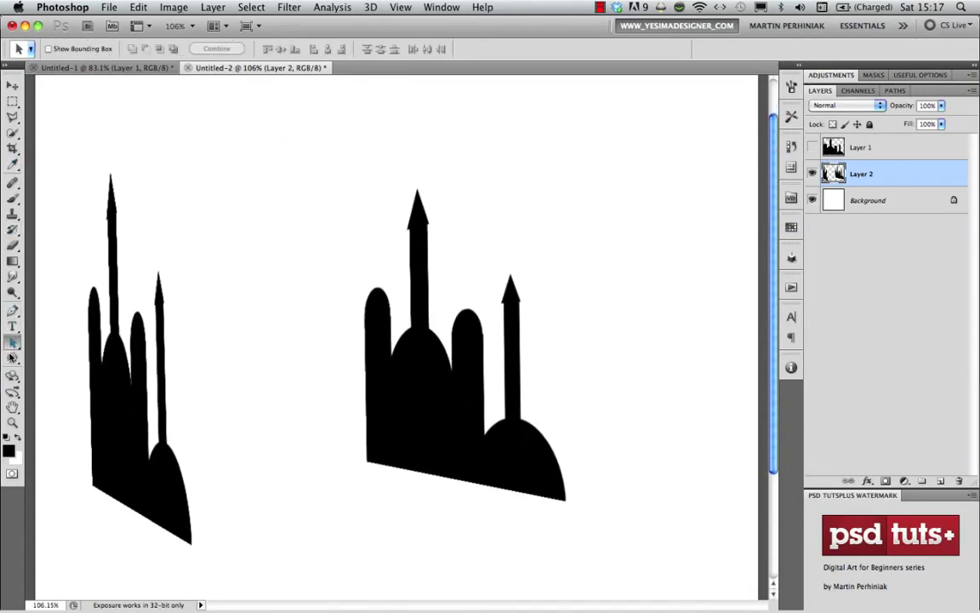
drag(13, 357, 61, 403)
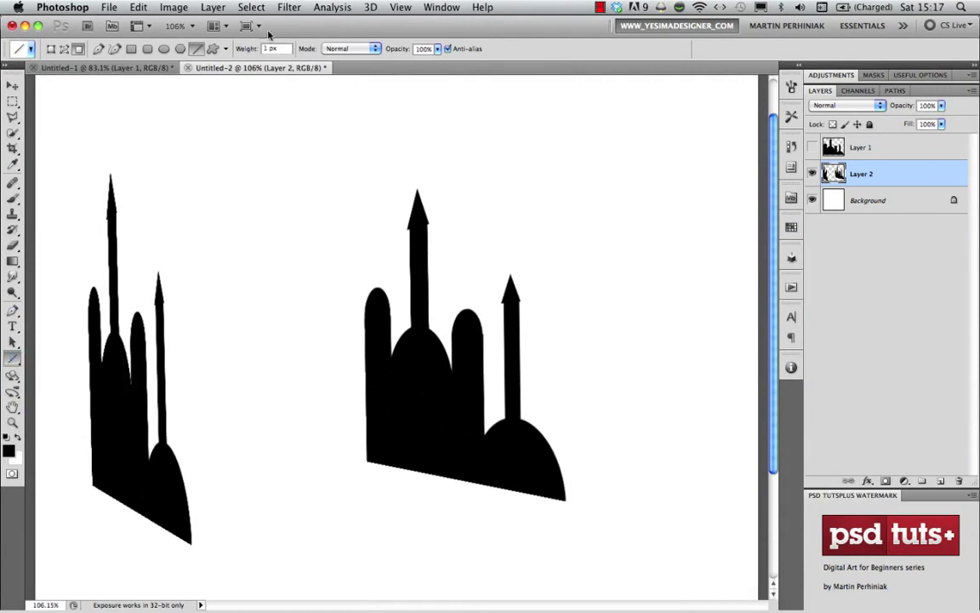
drag(188, 542, 565, 501)
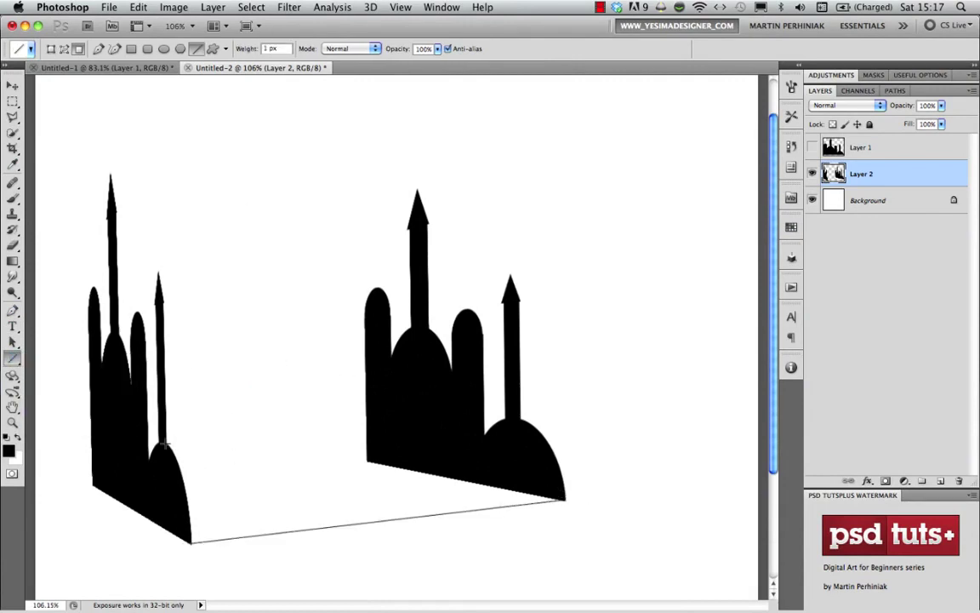
drag(166, 444, 500, 420)
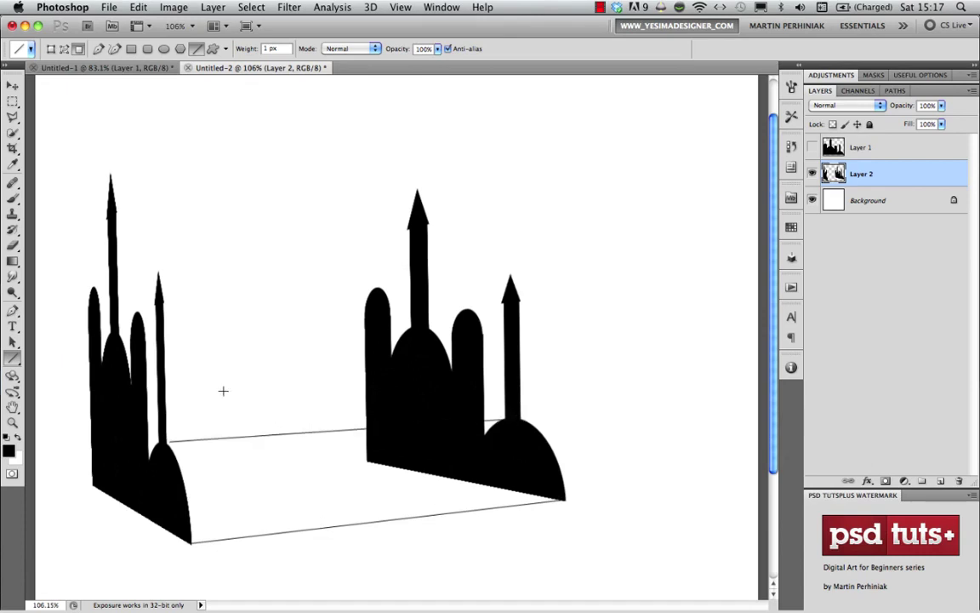
Step: Connect matching spire tips and tower tops across the skylines, redrawing the shorter-spire line
drag(137, 313, 468, 309)
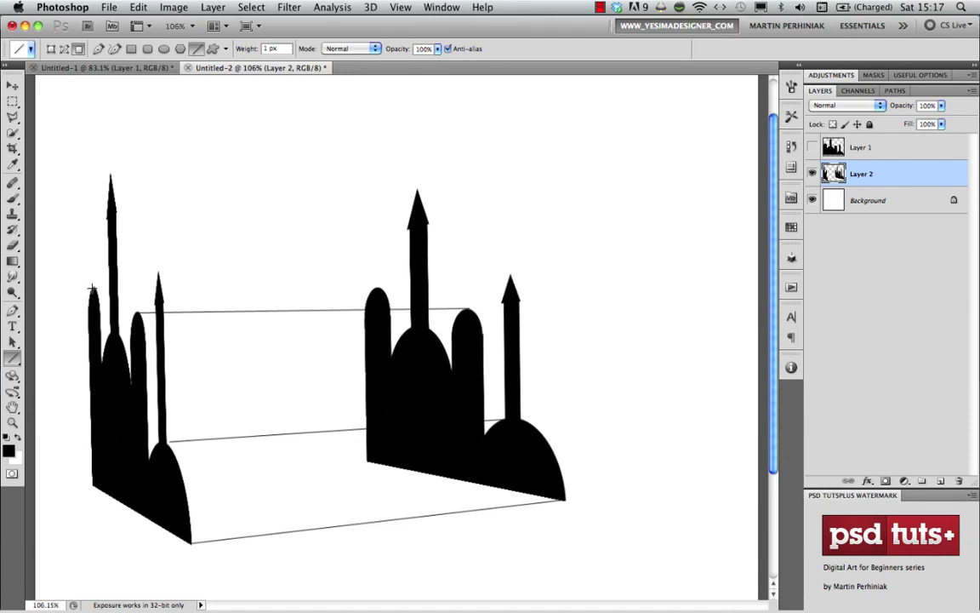
drag(92, 289, 376, 289)
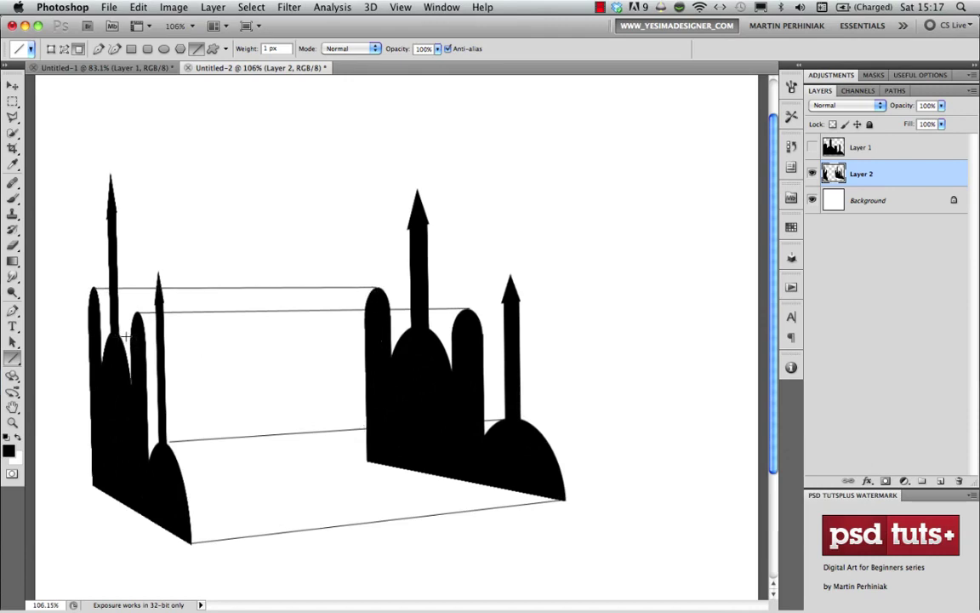
mouse_move(126, 337)
mouse_down()
mouse_move(412, 298)
mouse_move(426, 324)
mouse_up()
drag(115, 211, 410, 222)
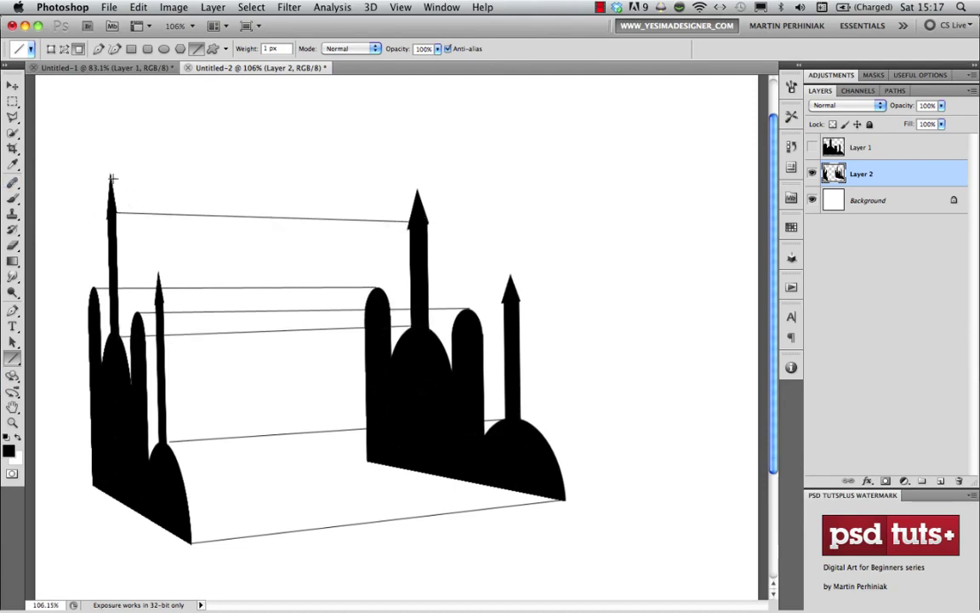
drag(110, 176, 412, 186)
drag(171, 274, 505, 269)
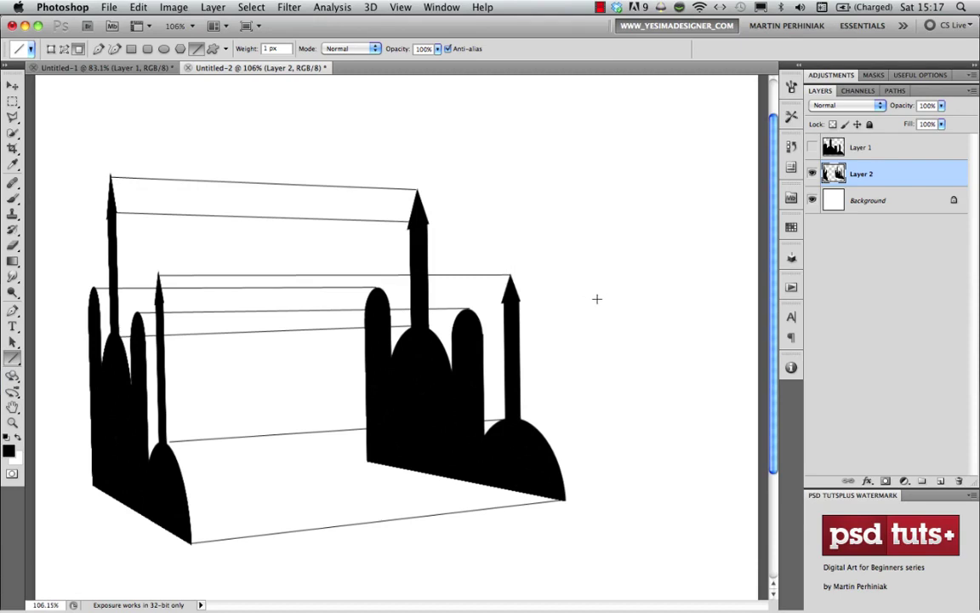
key(super+z)
drag(157, 274, 509, 273)
Step: Fit the canvas in the window and delete Layer 2 holding the skyline drawing
key(v)
key(super+0)
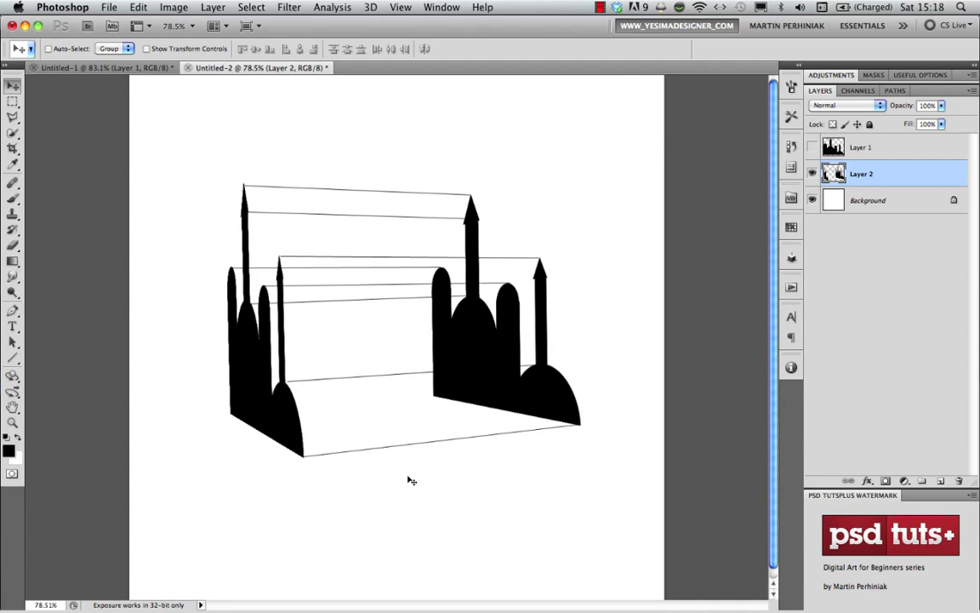
key(Delete)
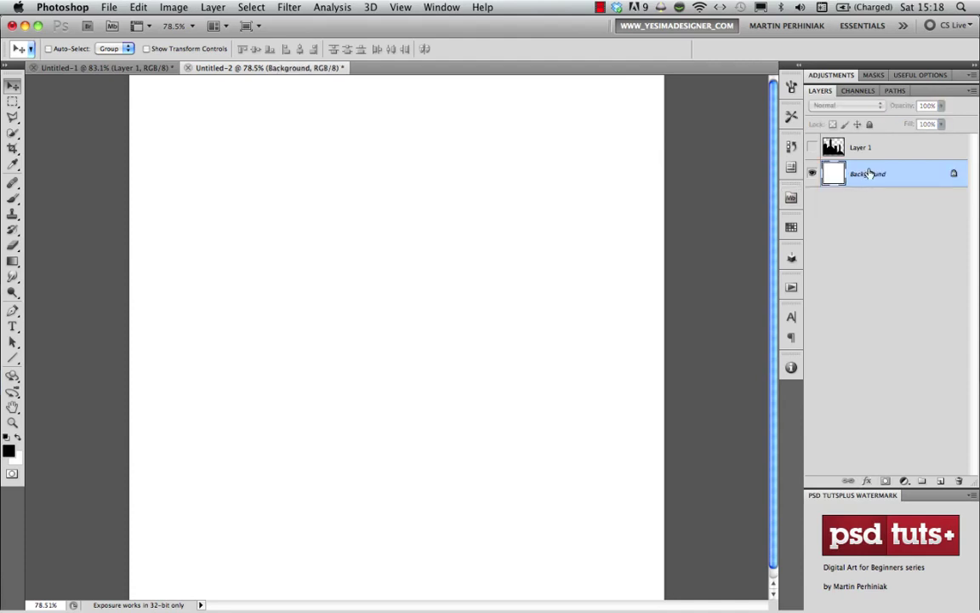
Step: Delete the remaining skyline layer and turn the blank Background into a 3D cube
click(885, 150)
key(Delete)
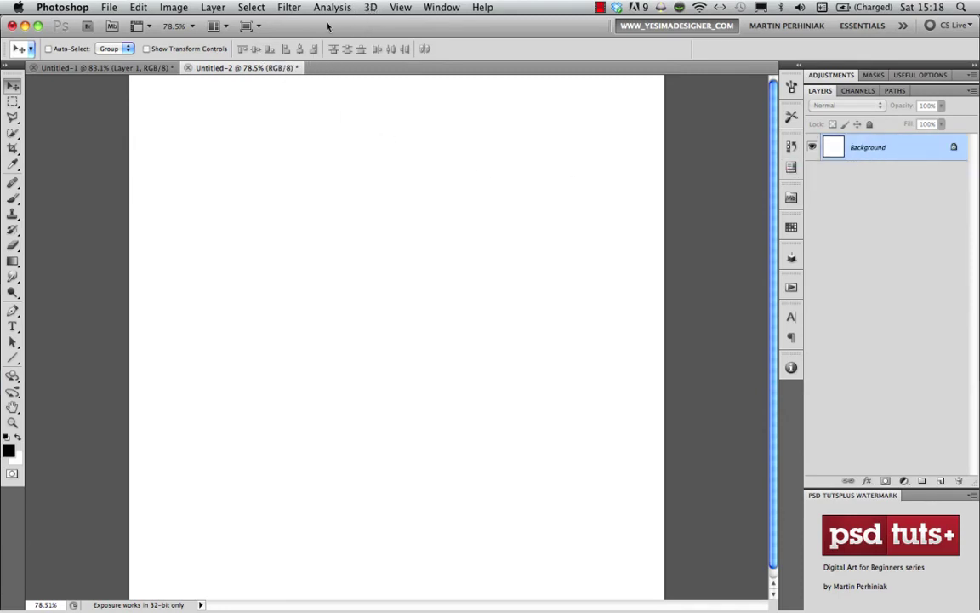
click(371, 7)
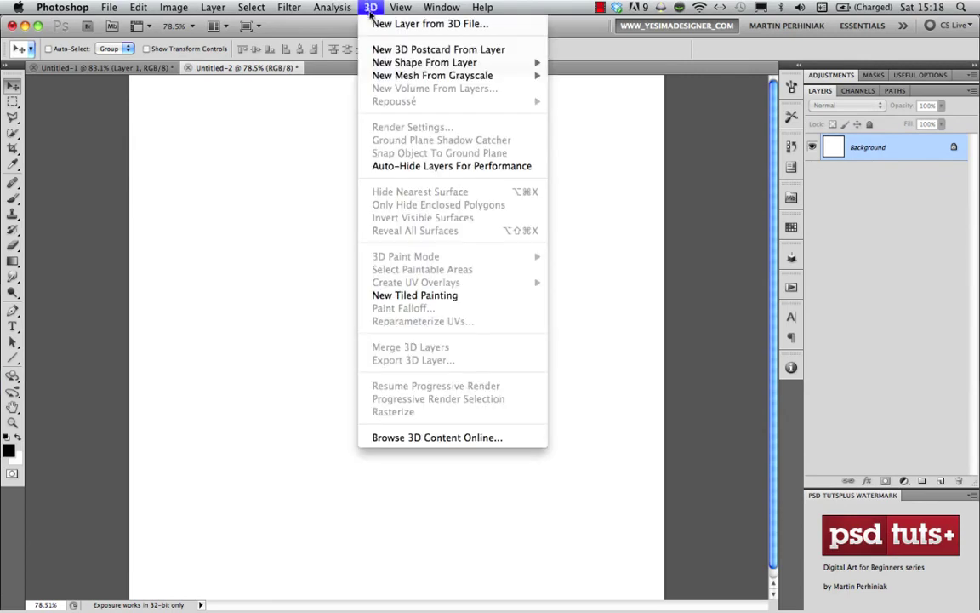
mouse_move(410, 66)
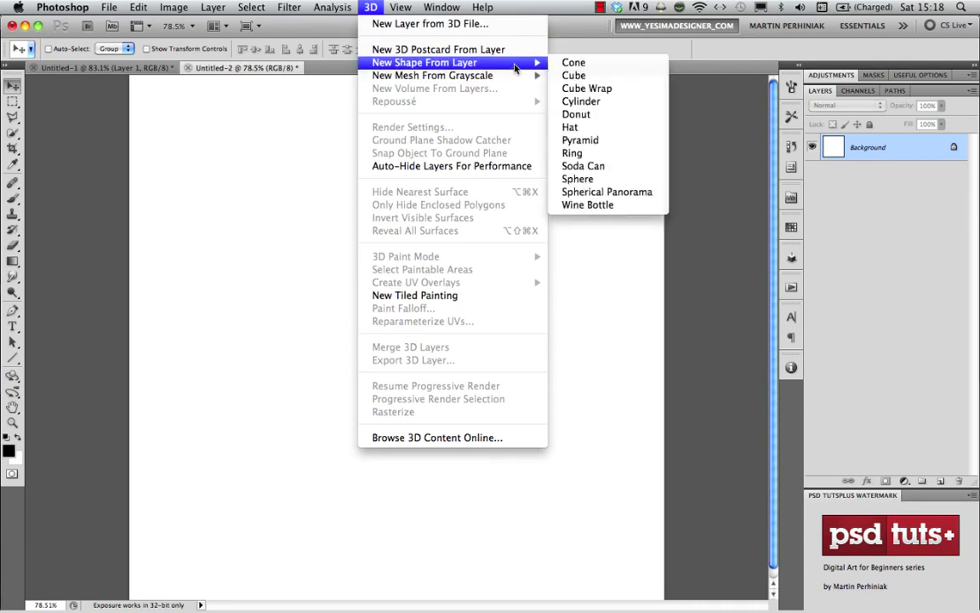
click(587, 79)
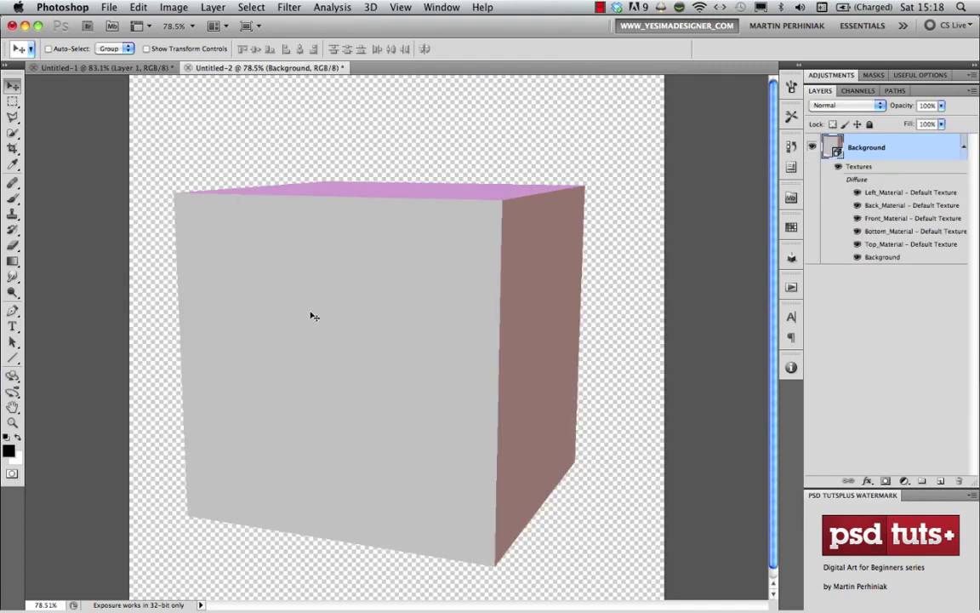
Step: Tilt the cube so its top face shows, then shrink it toward the canvas centre
click(13, 376)
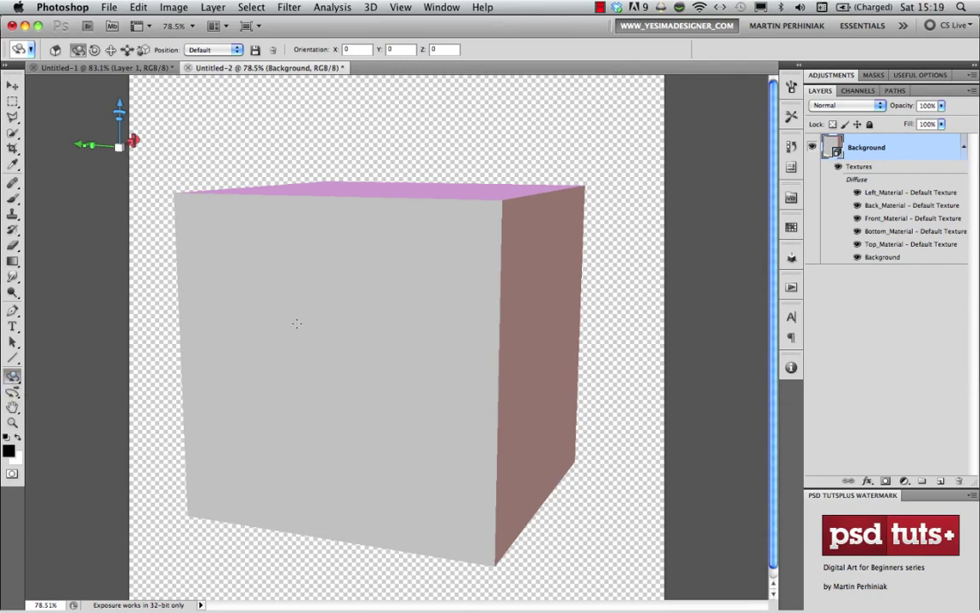
mouse_move(296, 323)
mouse_down()
mouse_move(298, 364)
mouse_move(300, 316)
mouse_move(318, 367)
mouse_move(319, 356)
mouse_up()
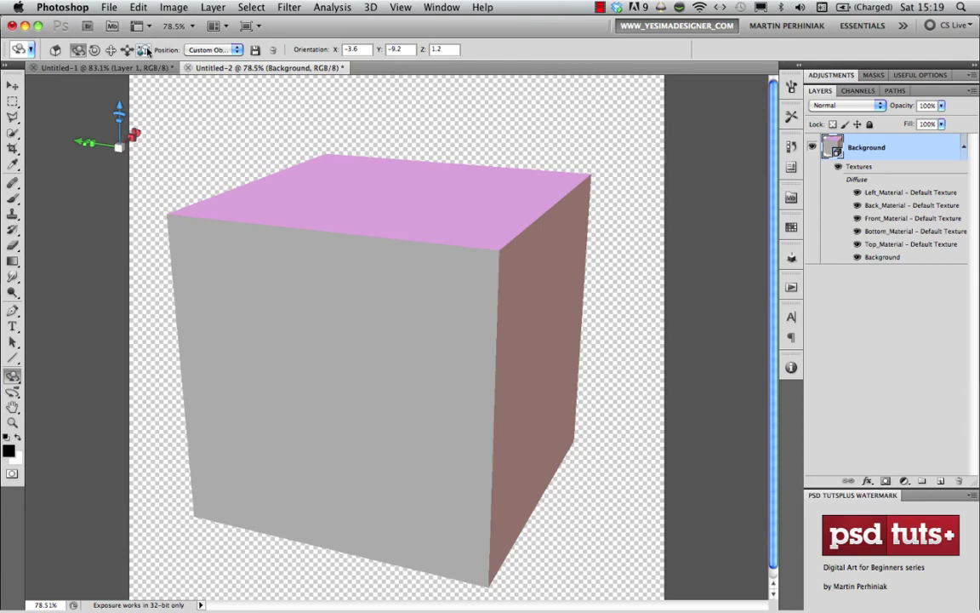
click(143, 49)
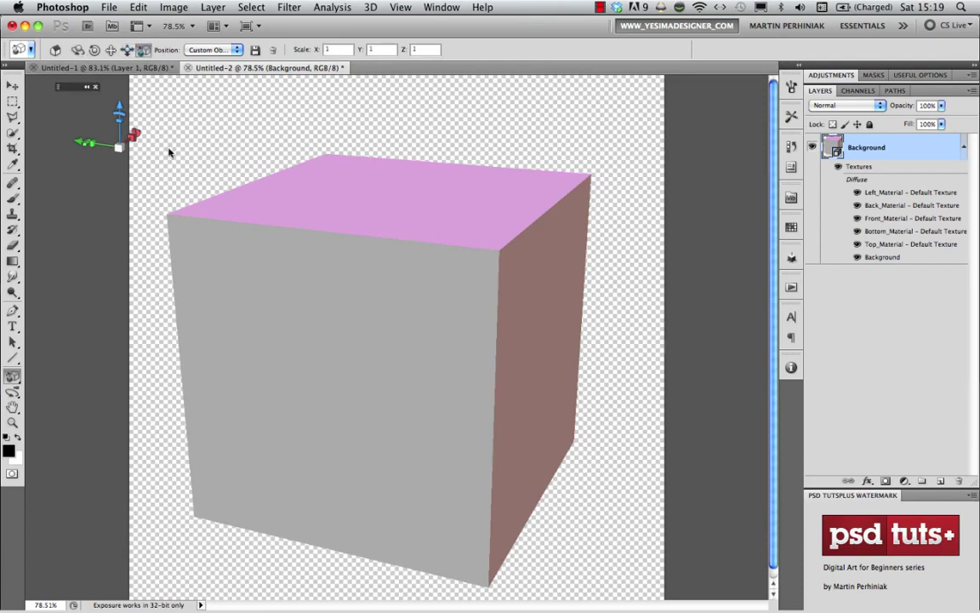
mouse_move(347, 297)
mouse_down()
mouse_move(309, 280)
mouse_move(289, 482)
mouse_up()
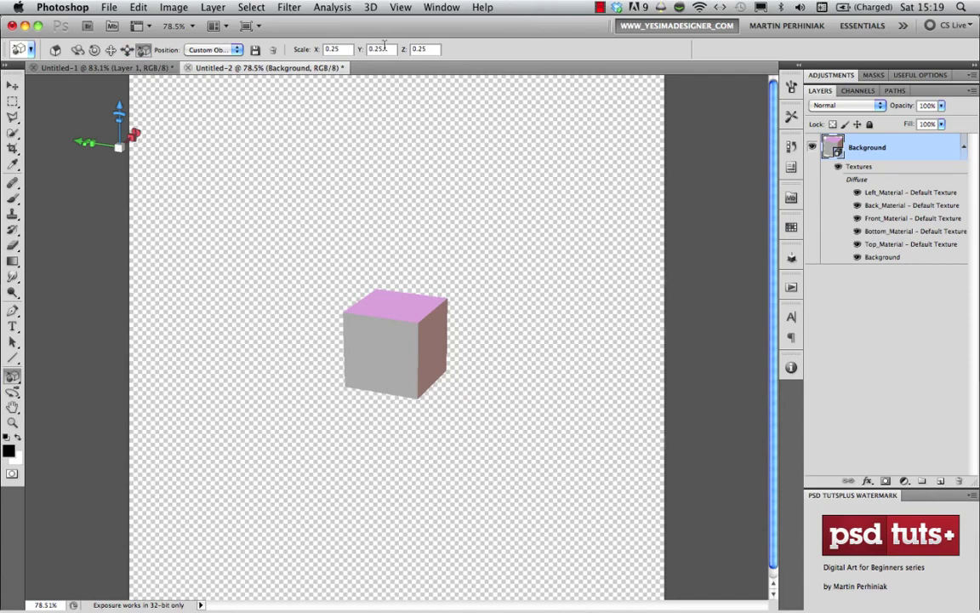
Step: Stretch the box to Z scale 1.18, then shrink it into a slender 0.21-wide column
click(423, 49)
key(Return)
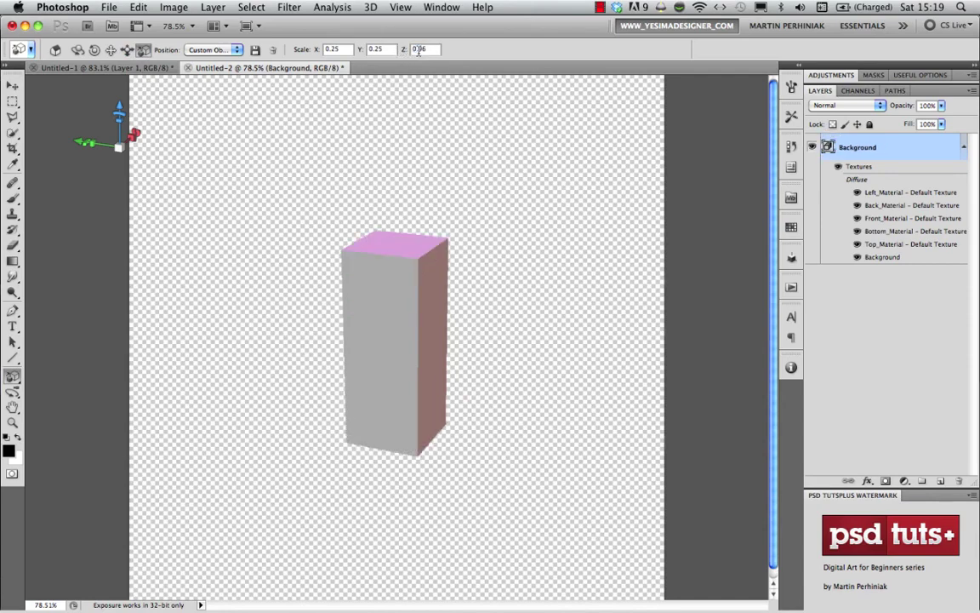
drag(404, 51, 402, 55)
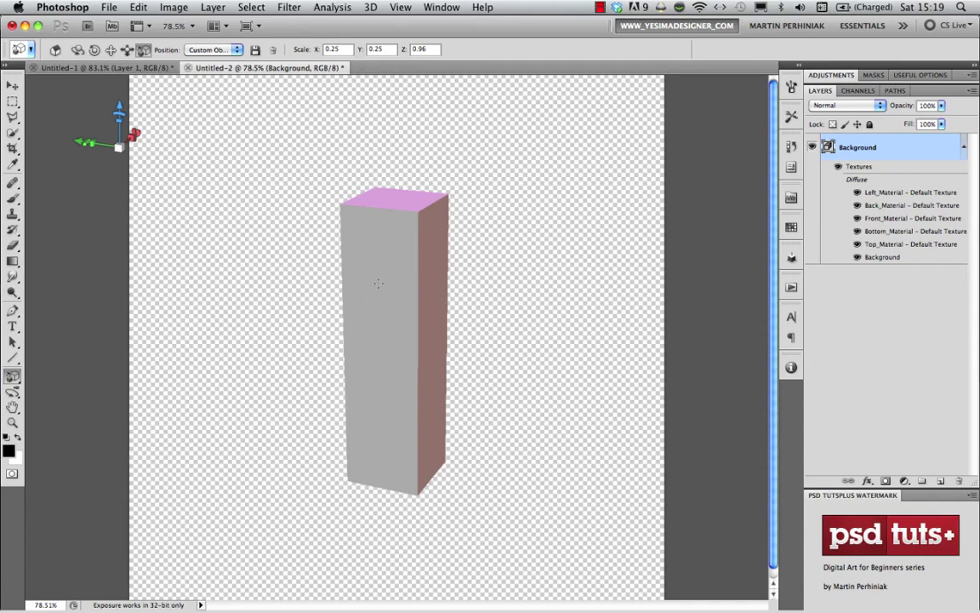
drag(405, 49, 411, 63)
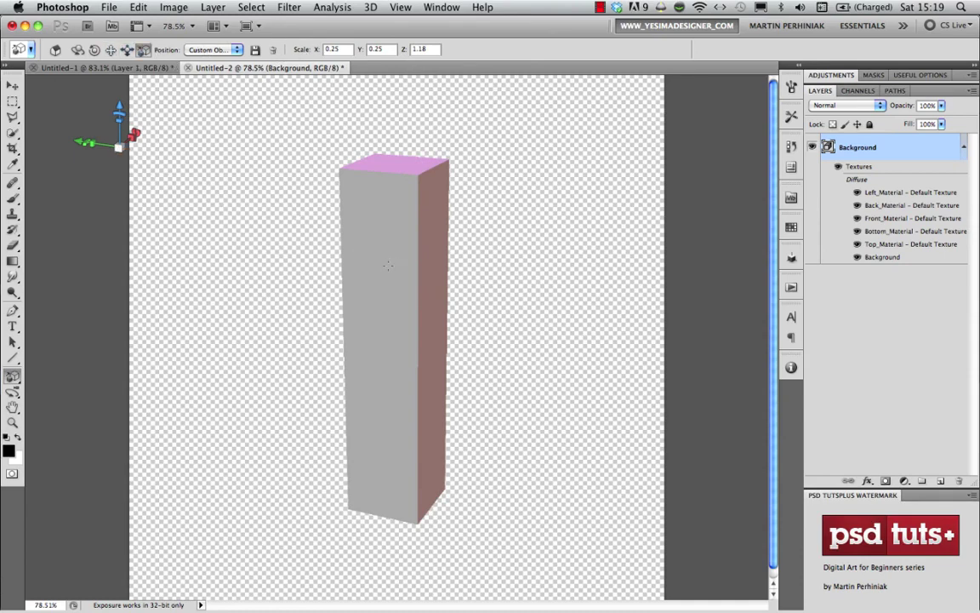
drag(387, 265, 367, 416)
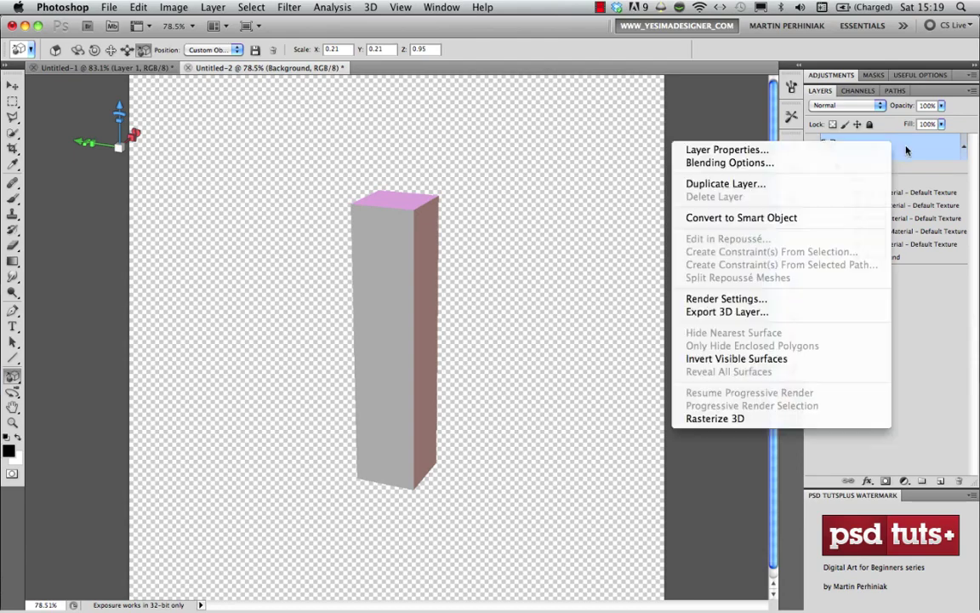
Step: Duplicate the Background 3D layer as Background copy
right_click(900, 148)
click(749, 184)
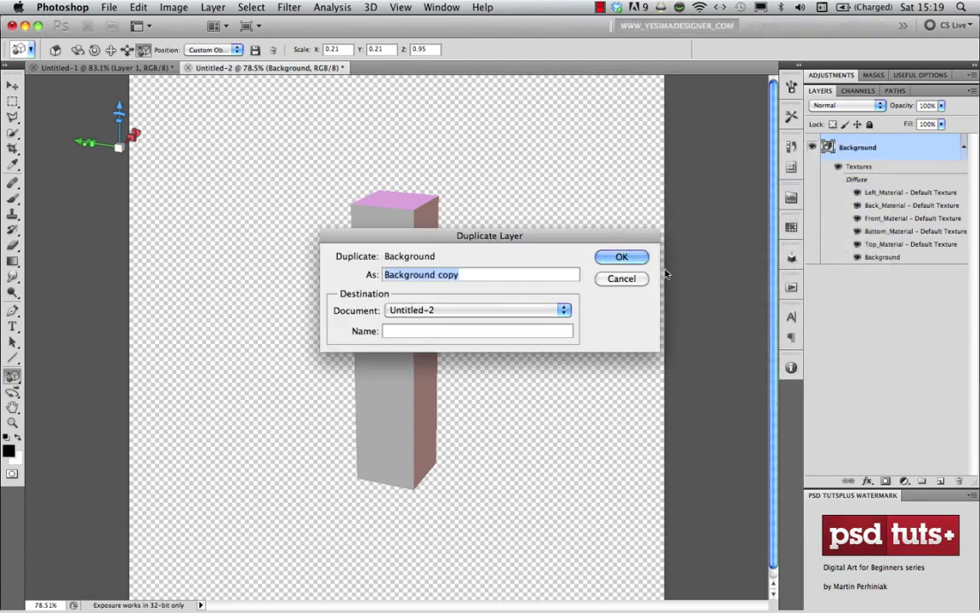
key(Return)
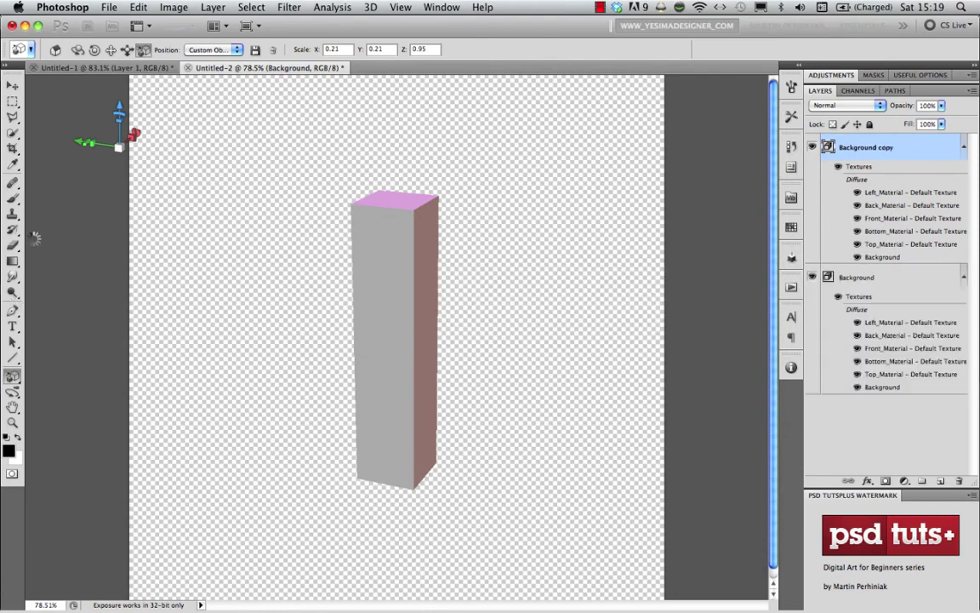
Step: Pan the copied column left, move its layer below Background, and nudge it beside the original
click(111, 51)
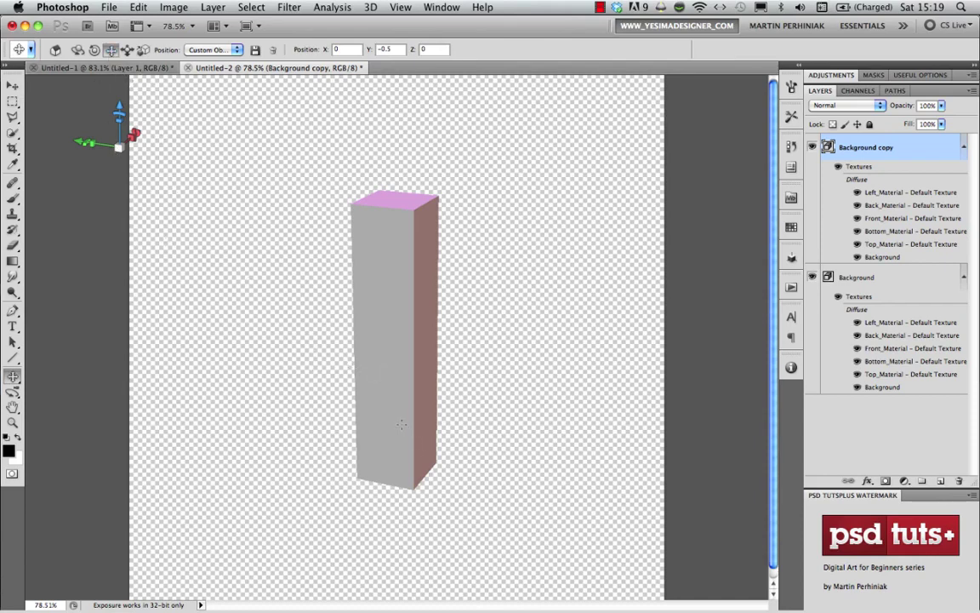
drag(386, 416, 244, 414)
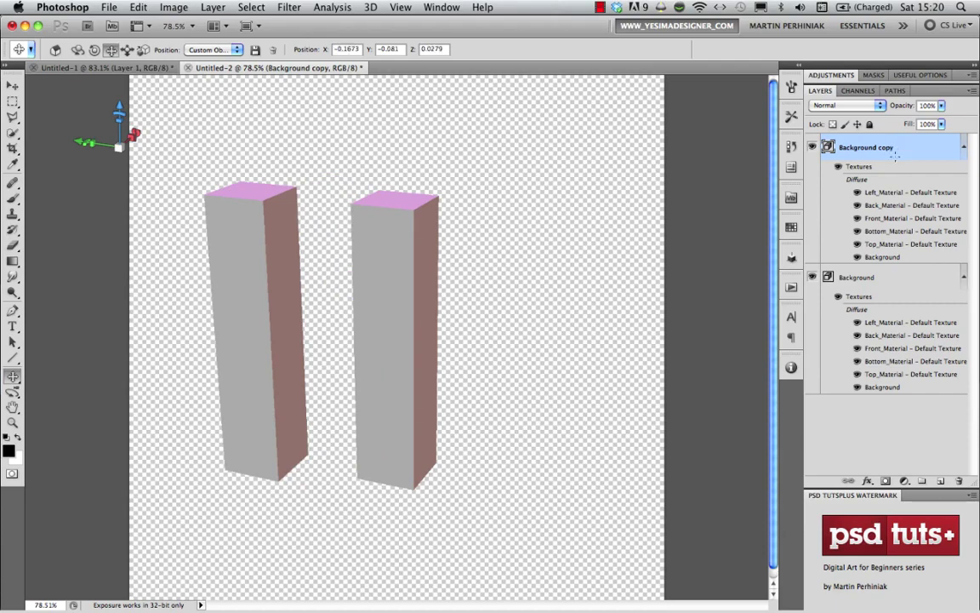
drag(902, 149, 888, 402)
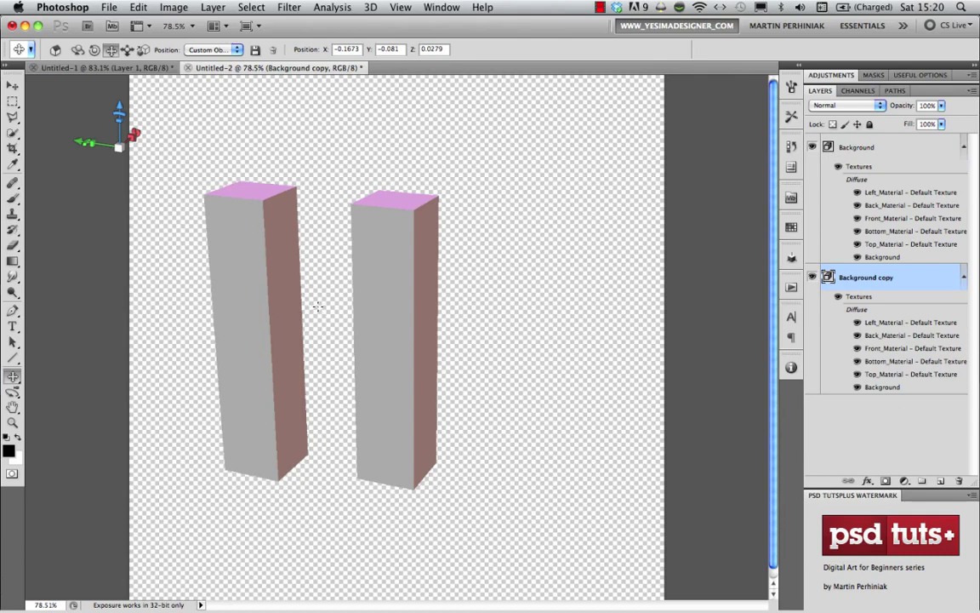
drag(317, 306, 335, 308)
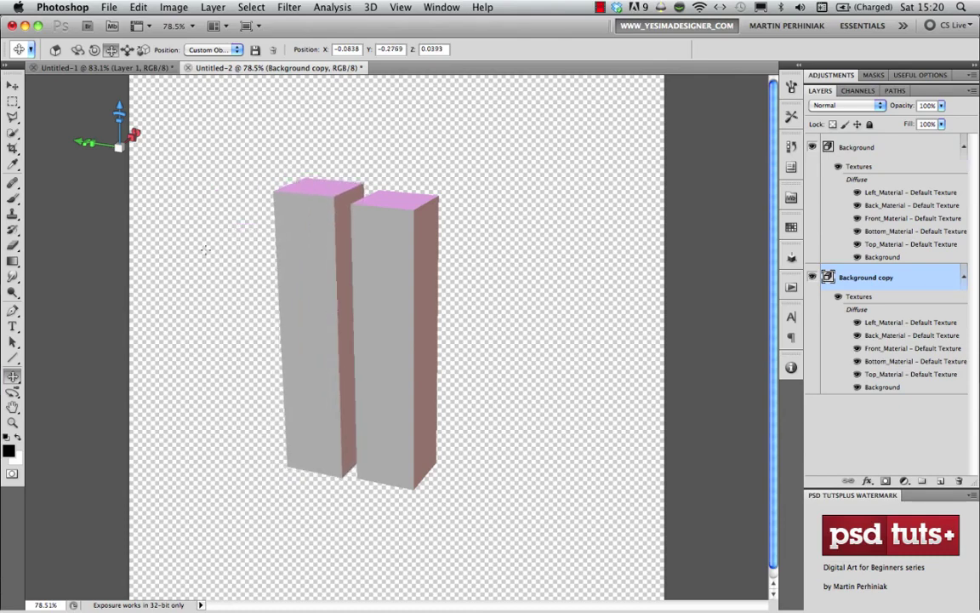
drag(119, 147, 119, 152)
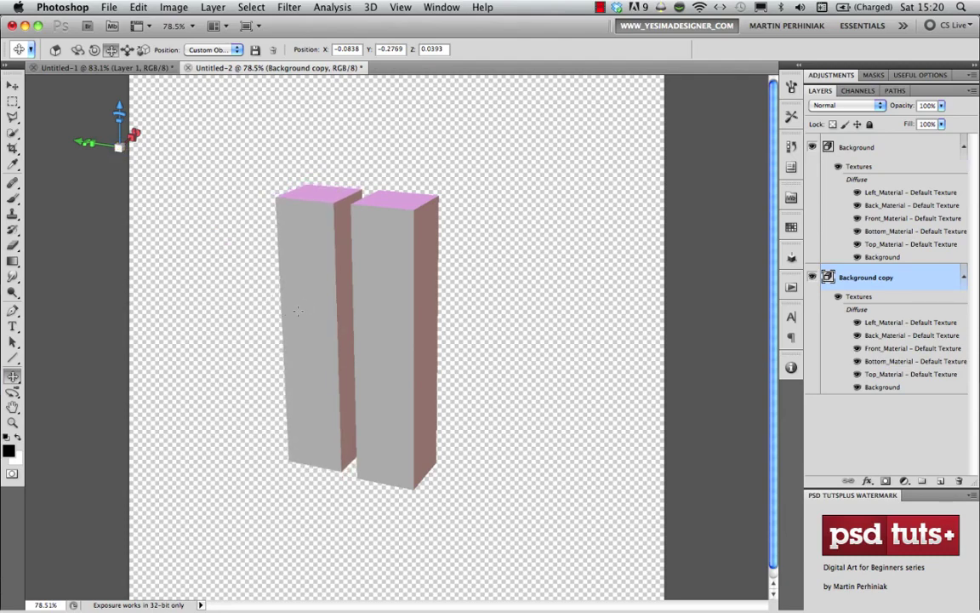
drag(290, 300, 287, 298)
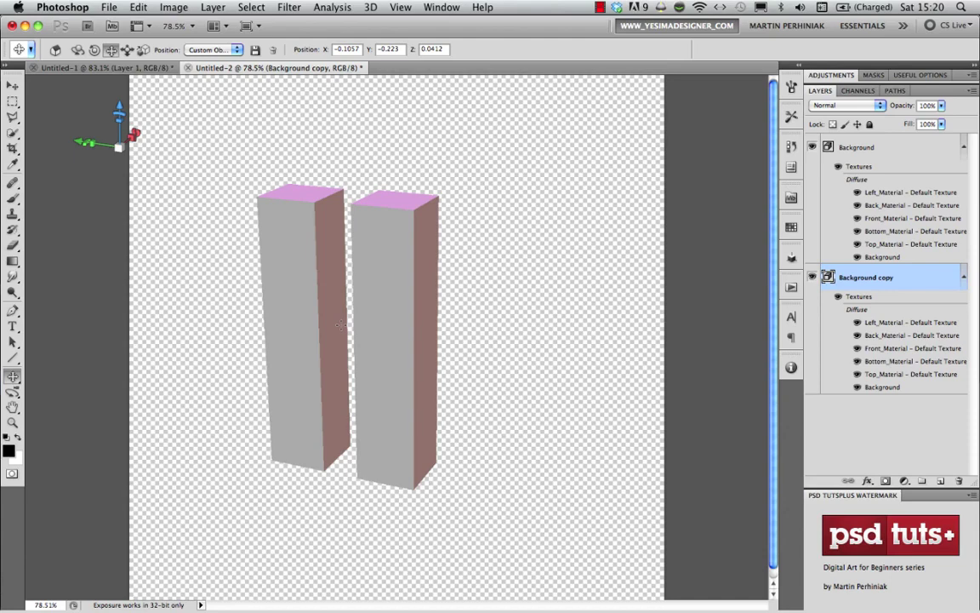
Step: Select both 3D tower layers and merge them with 3D > Merge 3D Layers
shift+click(855, 147)
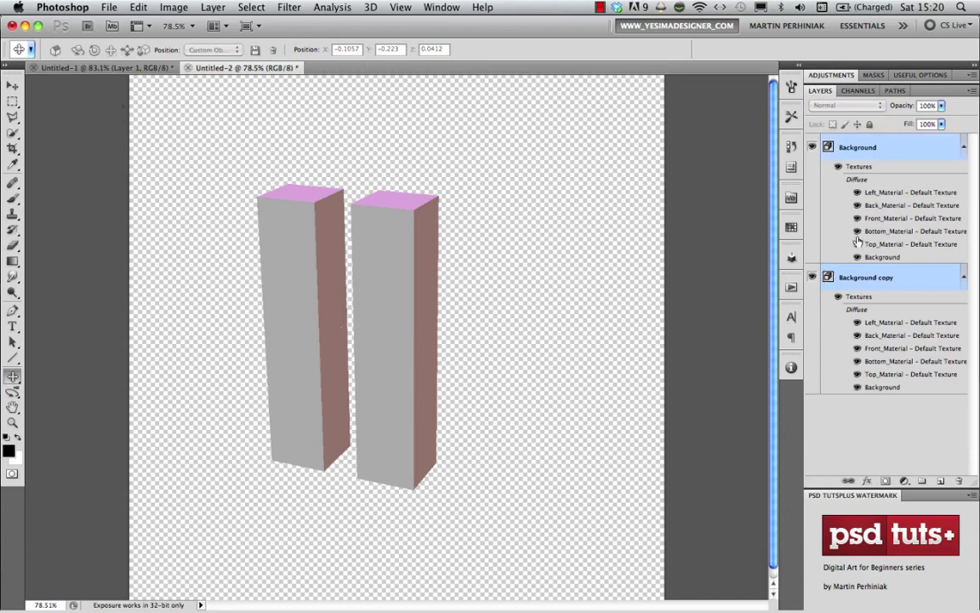
click(370, 7)
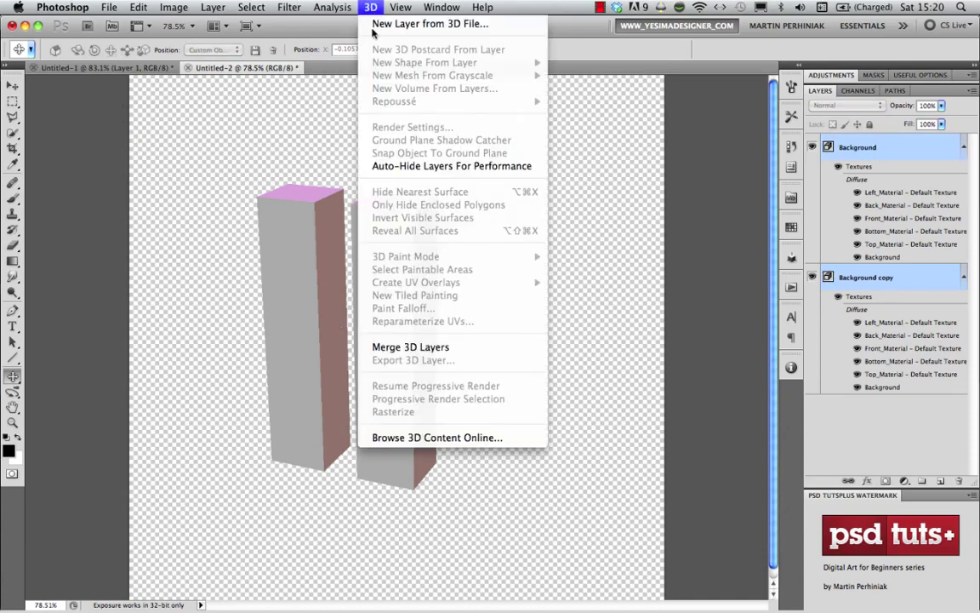
click(409, 347)
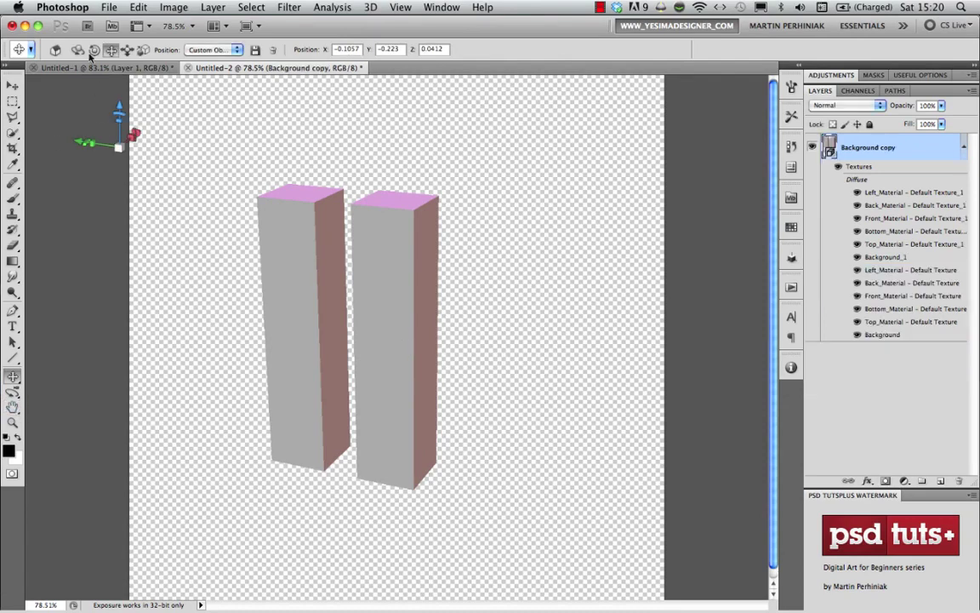
Step: Rotate the merged towers with the 3D Rotate tool to view them from below
click(77, 49)
drag(277, 342, 511, 288)
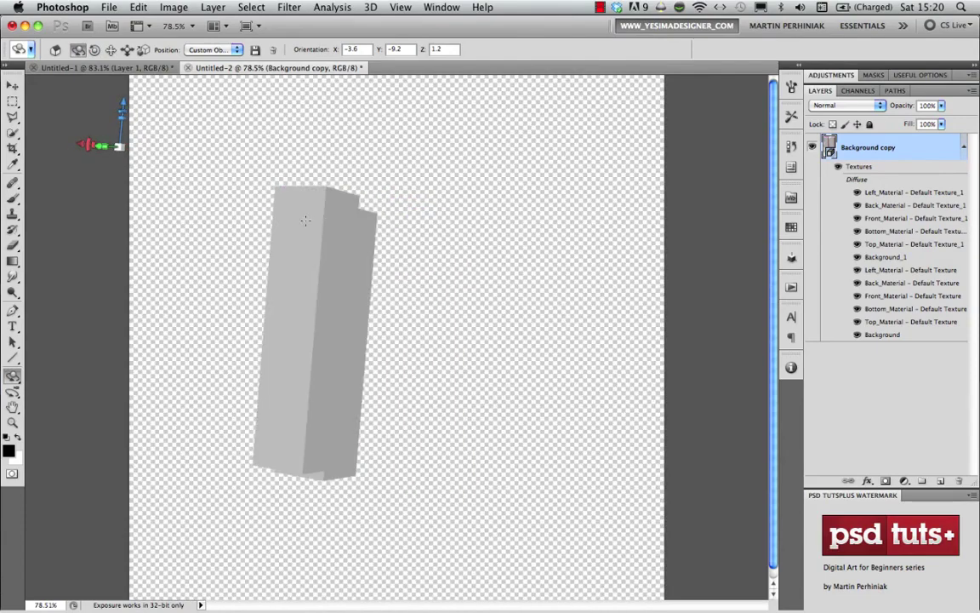
drag(305, 221, 325, 318)
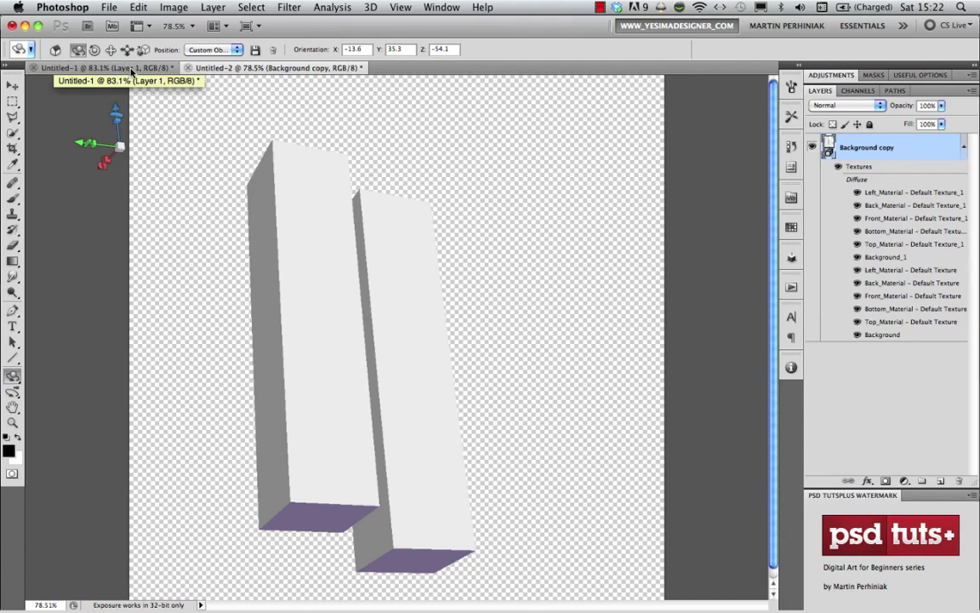
click(131, 68)
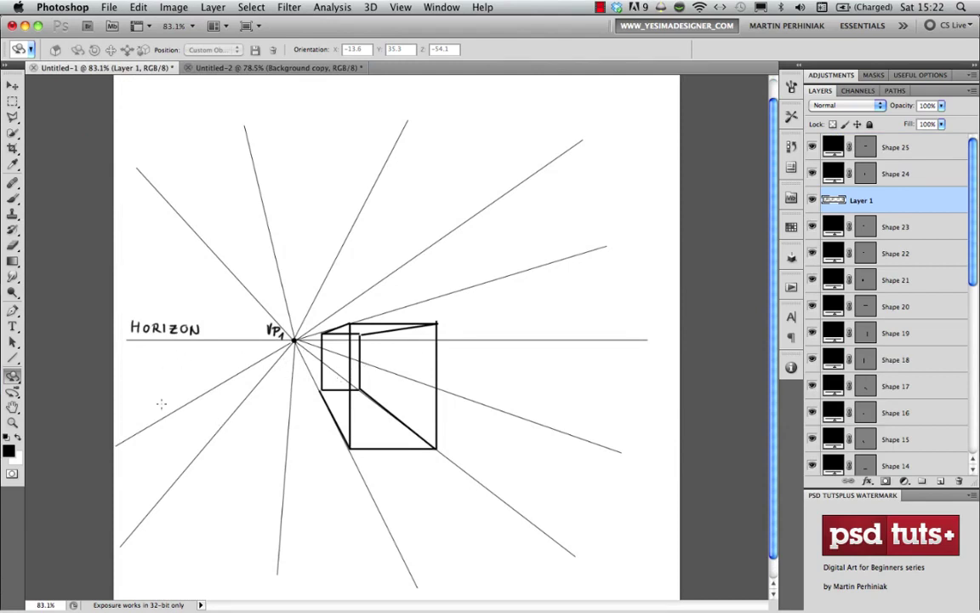
Step: Draw a radial starburst custom shape centred on the horizon right of the box
click(13, 360)
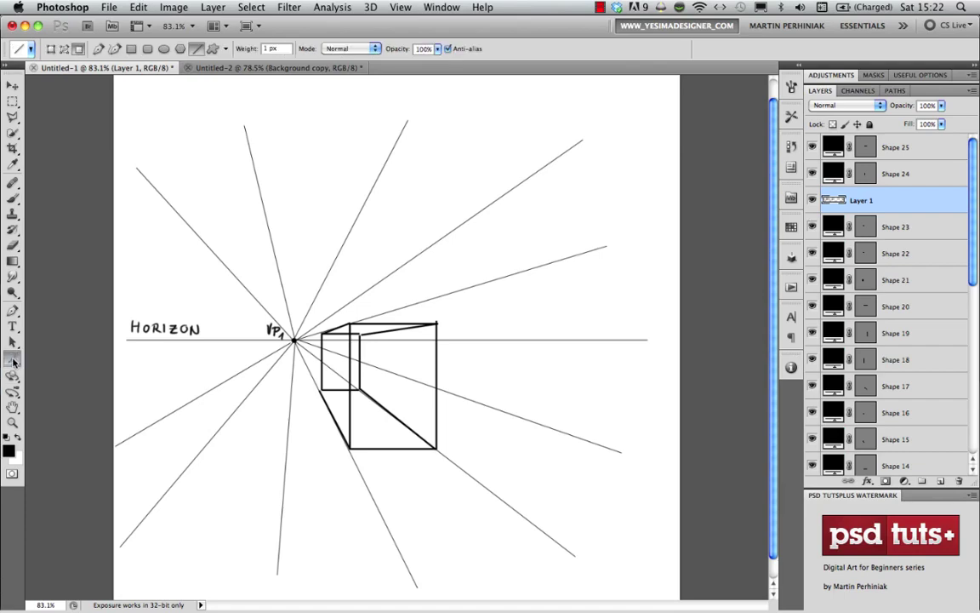
click(212, 48)
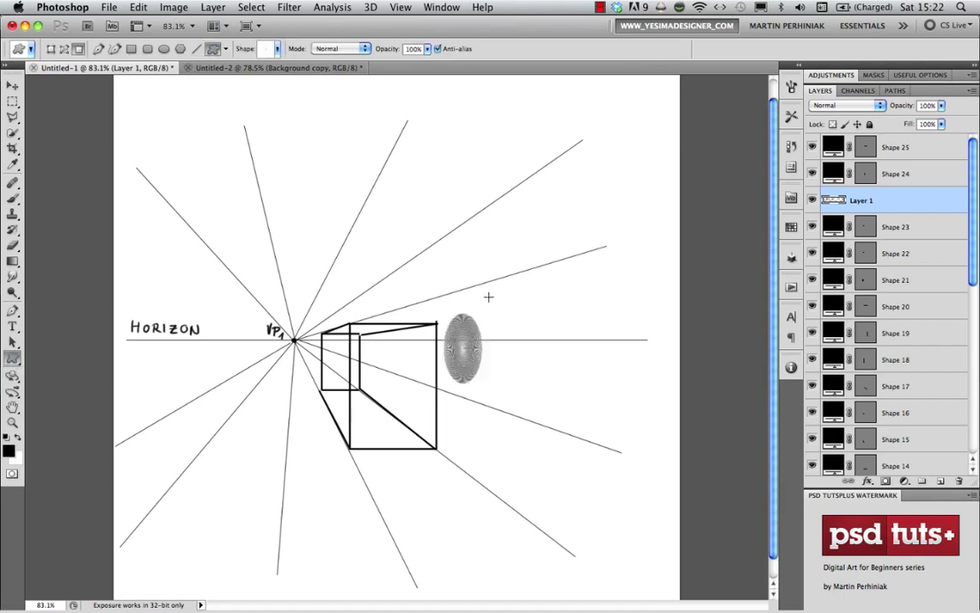
drag(488, 296, 676, 158)
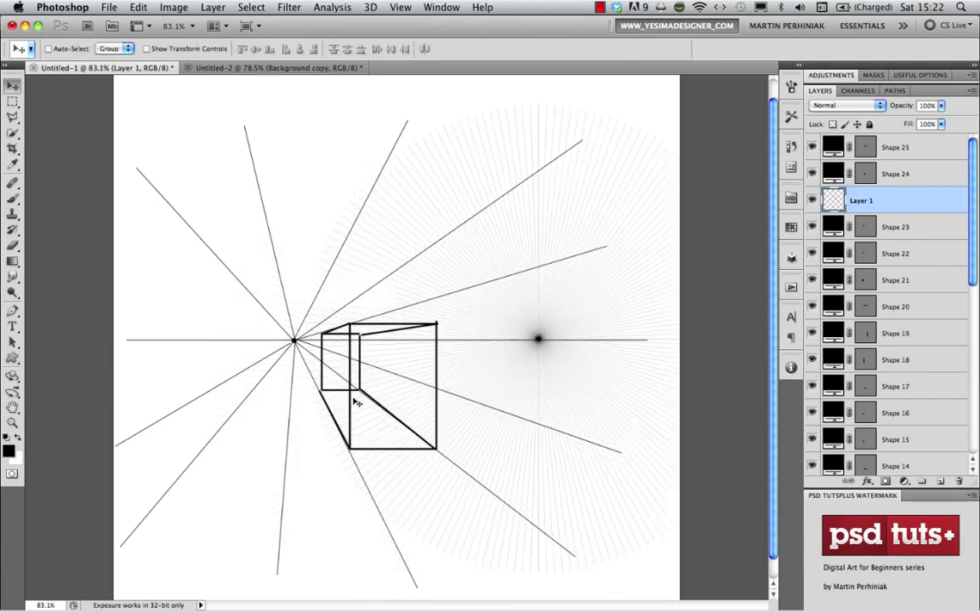
Step: Browse the Filter menu, then dismiss it without applying a filter
click(286, 8)
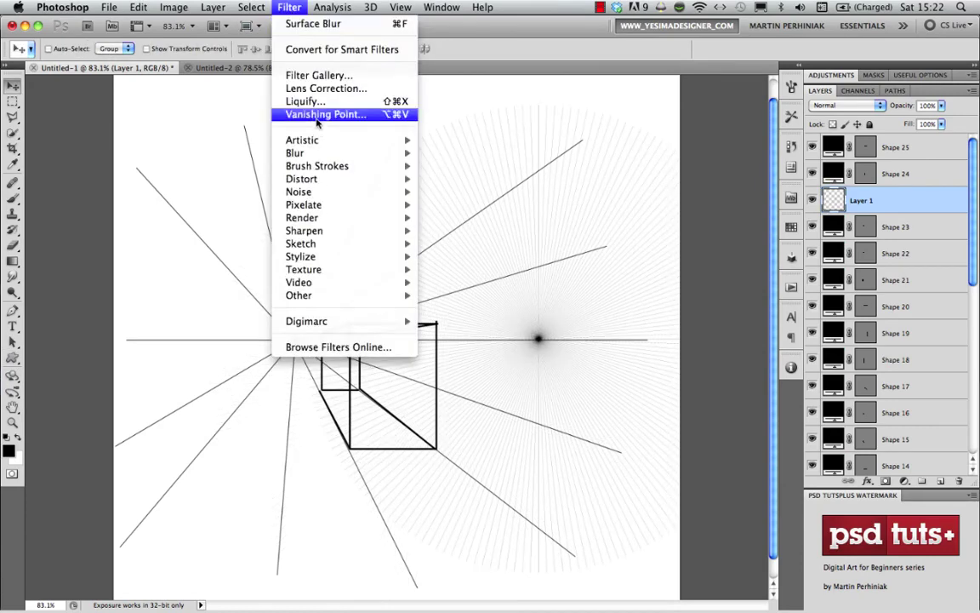
mouse_move(371, 7)
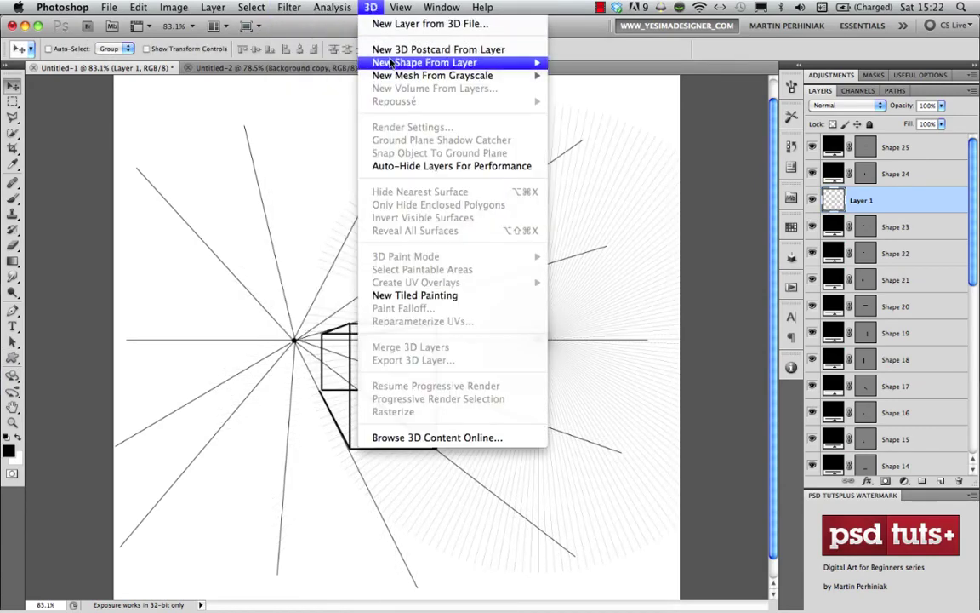
mouse_move(391, 64)
key(Escape)
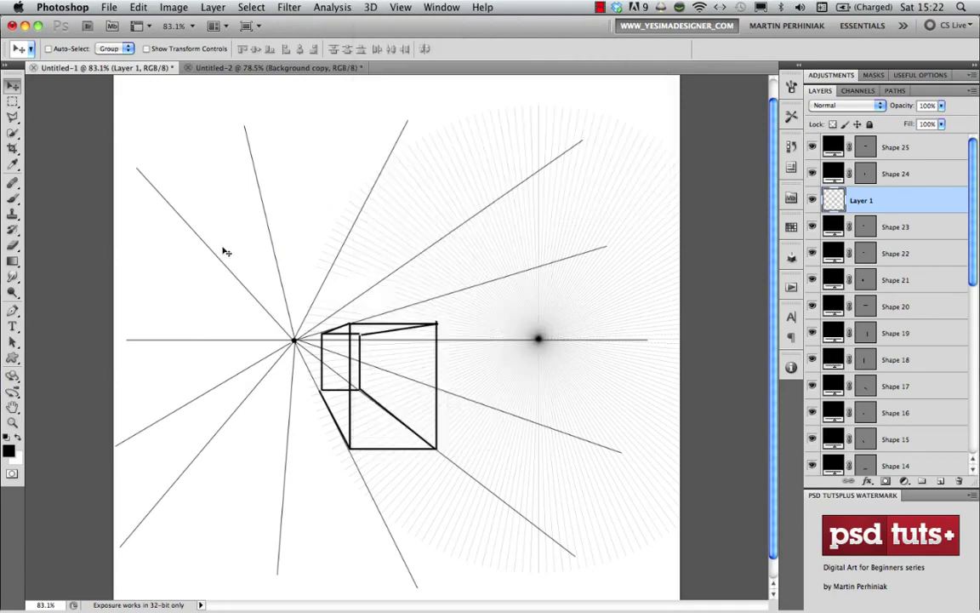